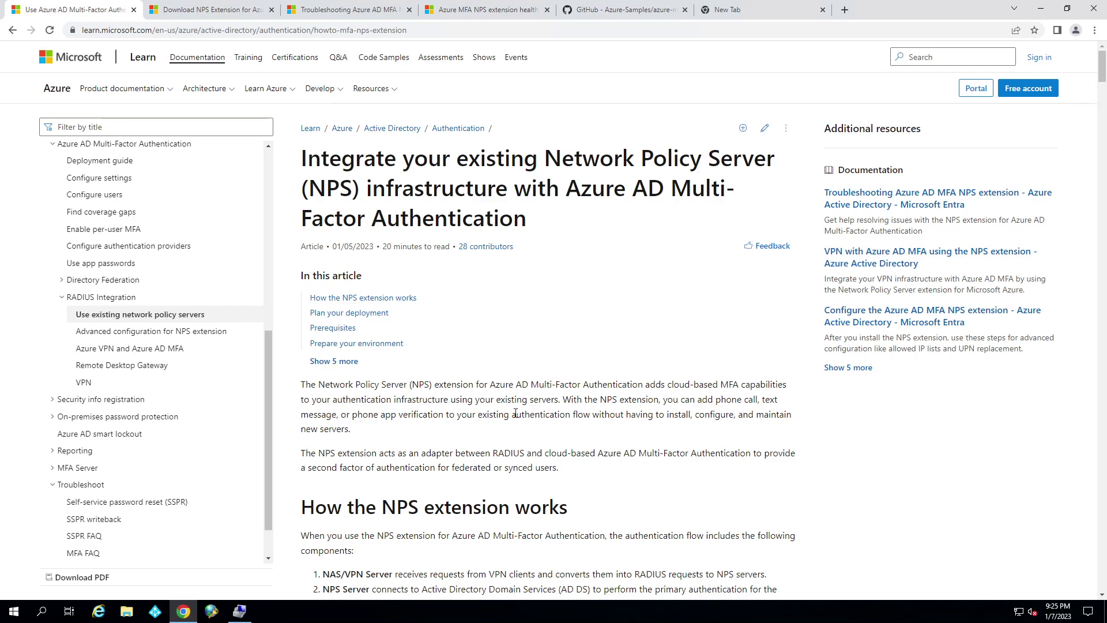
# - Scroll the NPS extension article down to Prerequisites > Licenses and the Azure AD Premium P1/P2 requirement
pyautogui.scroll(-1, 473, 466)
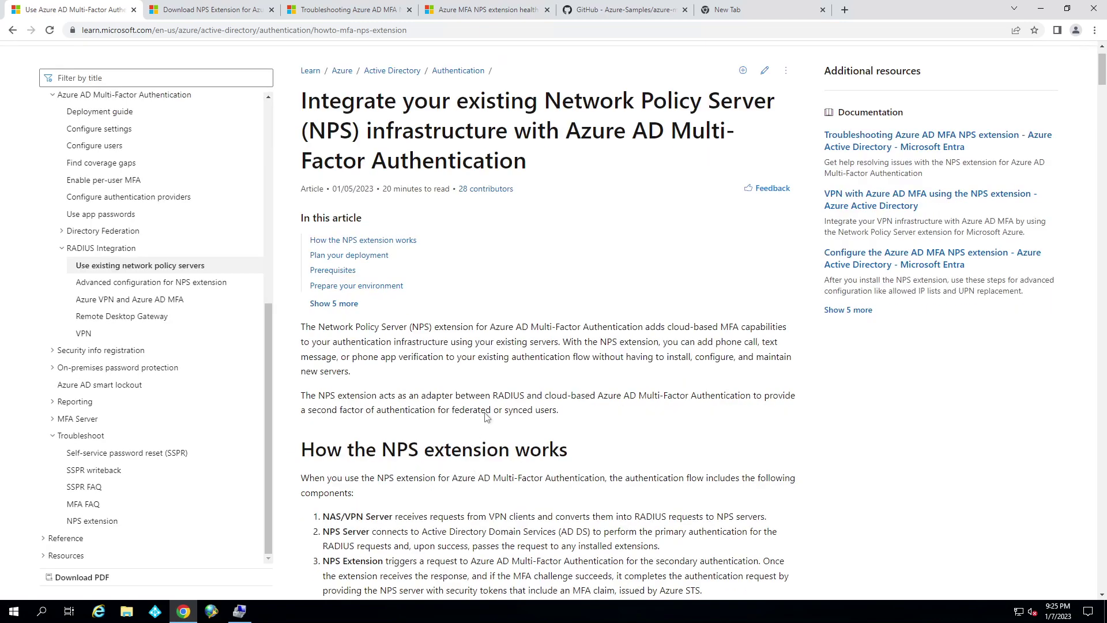
pyautogui.scroll(-4, 519, 388)
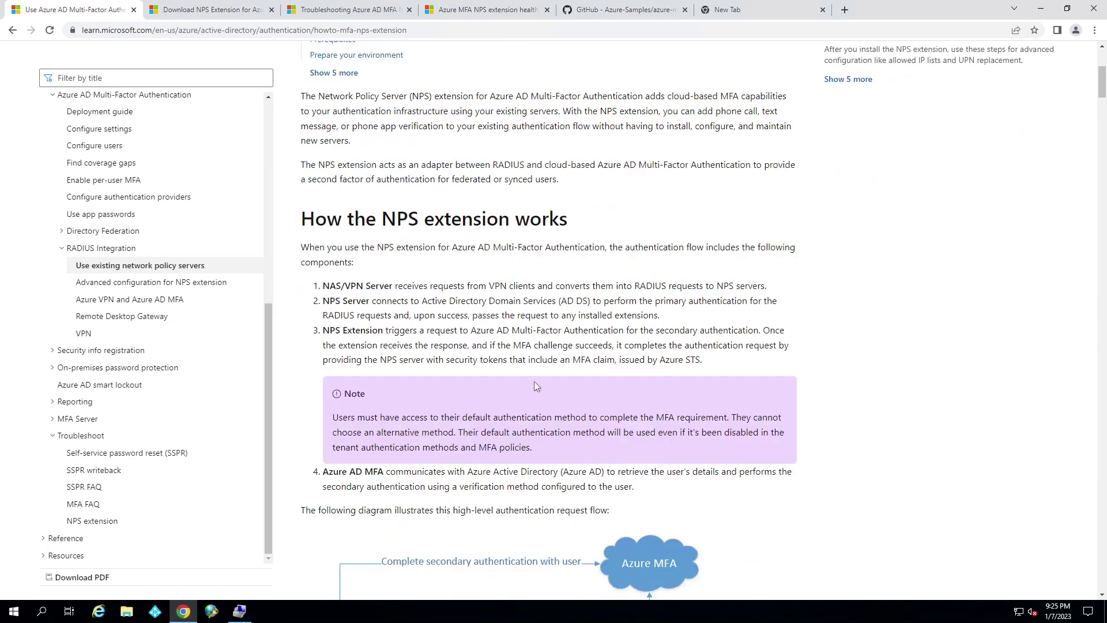
pyautogui.scroll(-15, 634, 378)
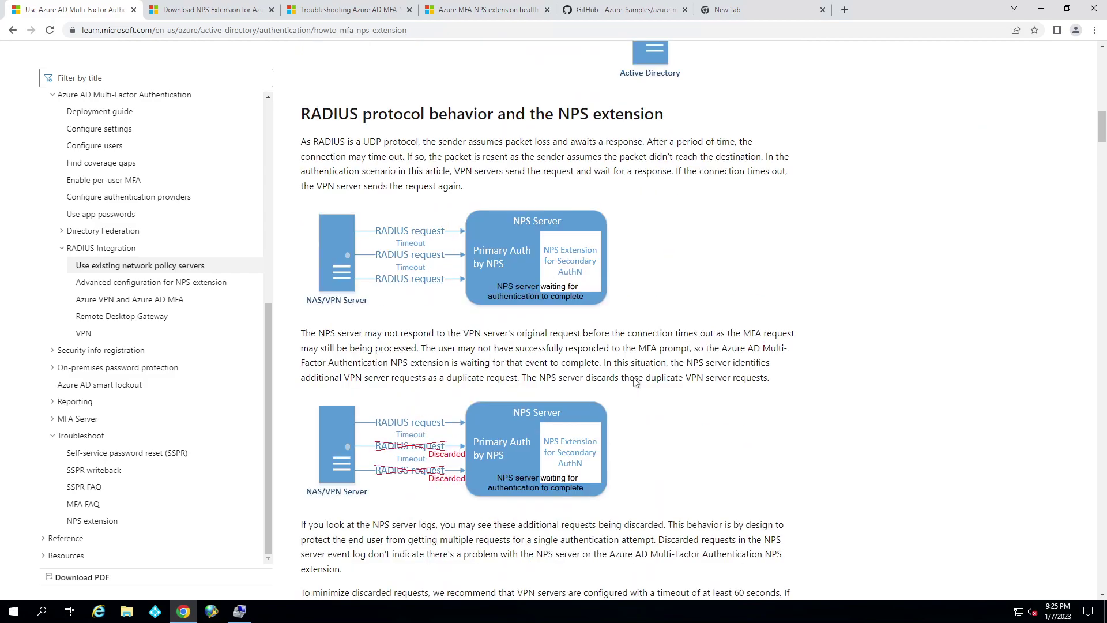
pyautogui.scroll(-14, 634, 382)
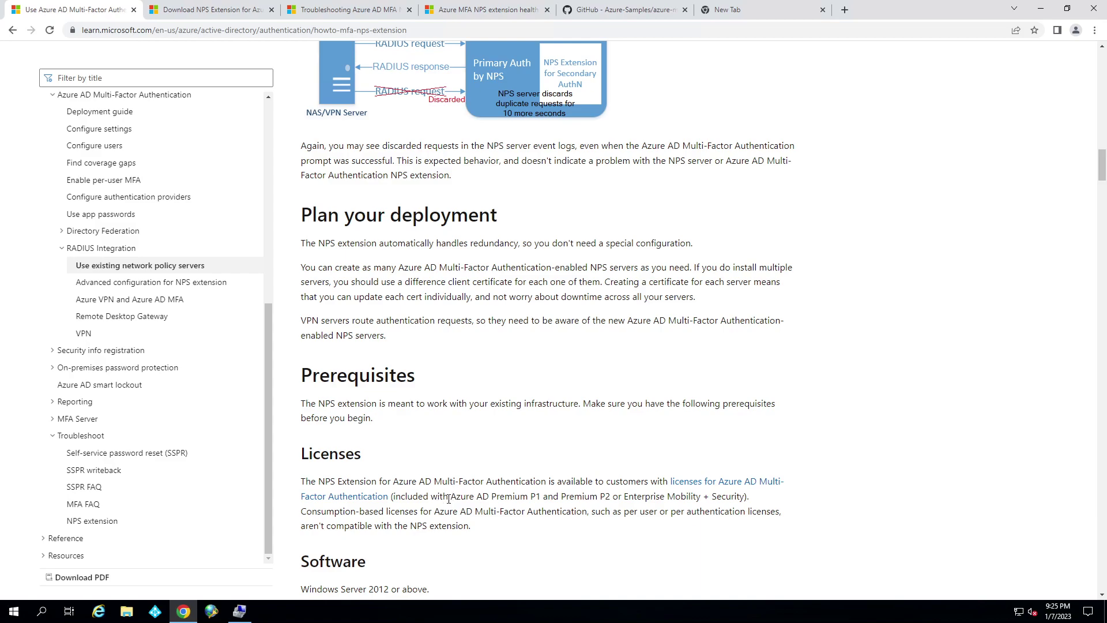
pyautogui.moveTo(451, 498); pyautogui.dragTo(745, 496)
pyautogui.click(690, 512)
pyautogui.scroll(-1, 483, 493)
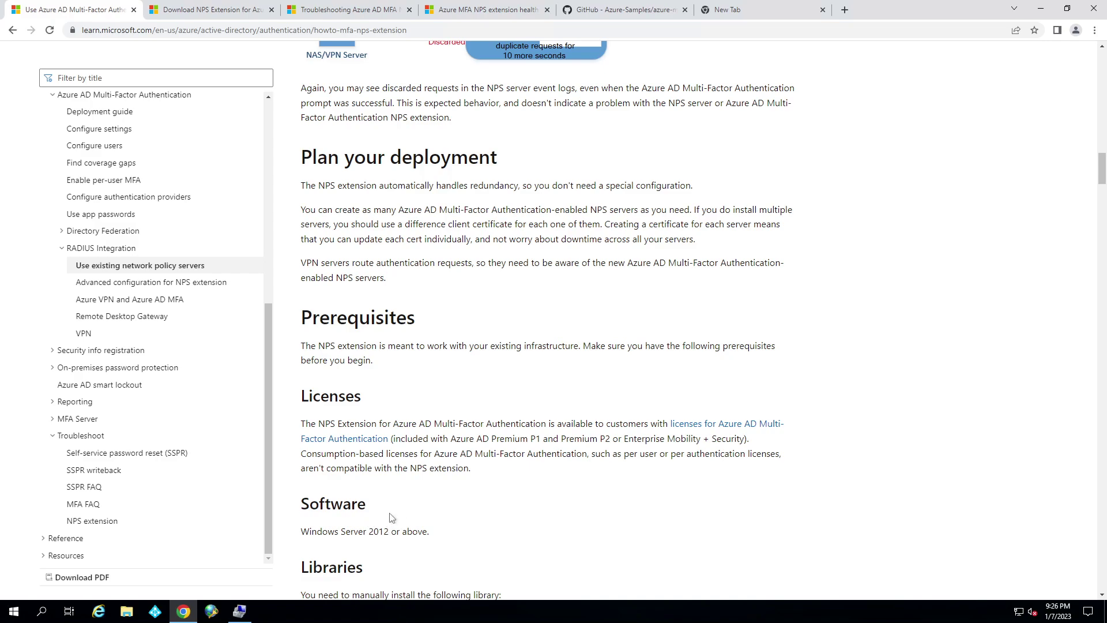
pyautogui.scroll(-1, 399, 512)
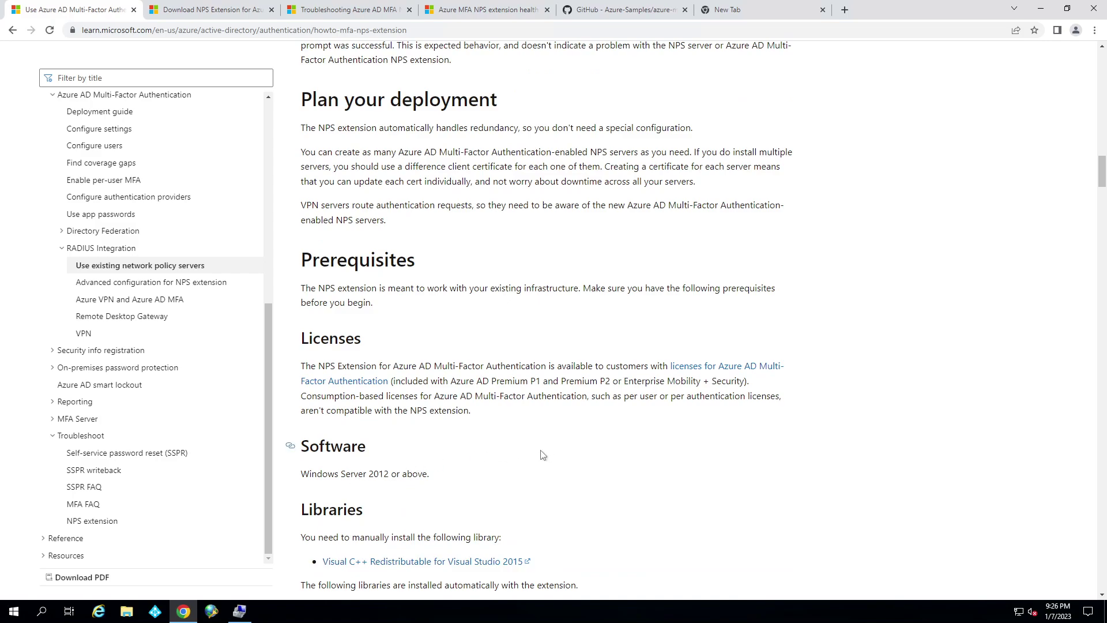
pyautogui.scroll(2, 545, 432)
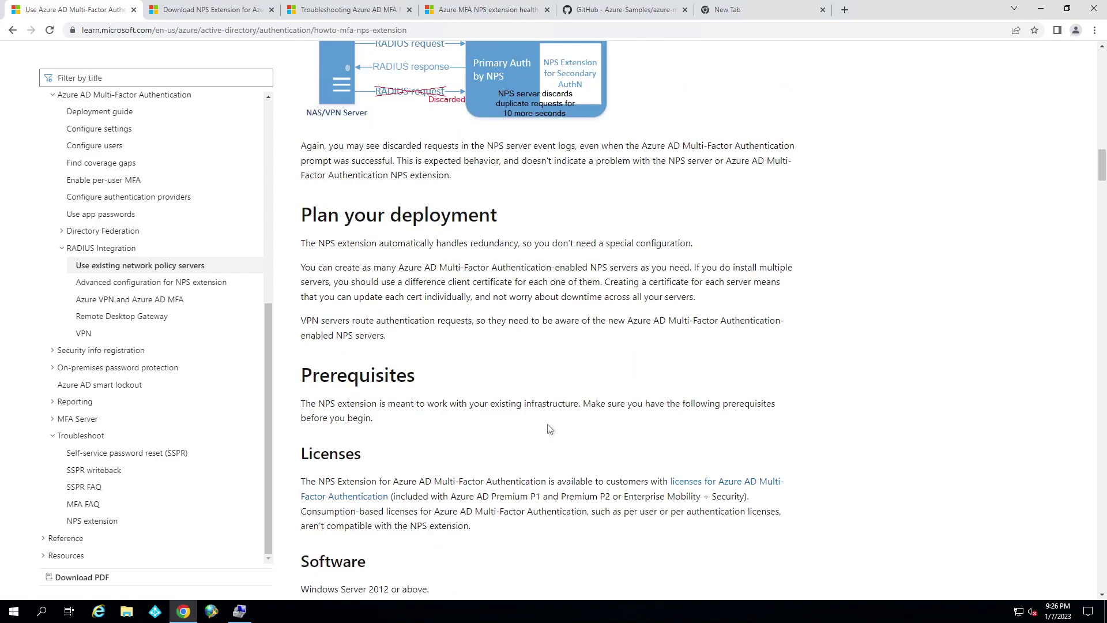
# - Scroll past Azure Active Directory, Network requirements and Register users for MFA to 'Download and install the NPS extension'
pyautogui.scroll(-10, 546, 433)
pyautogui.scroll(-1, 547, 430)
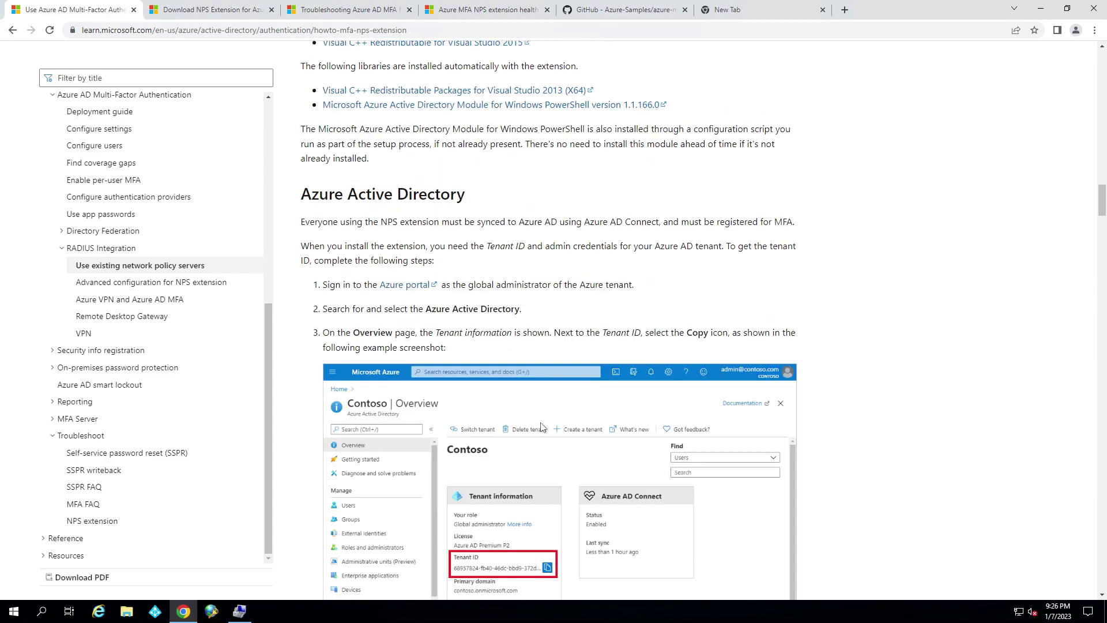
pyautogui.scroll(-1, 548, 429)
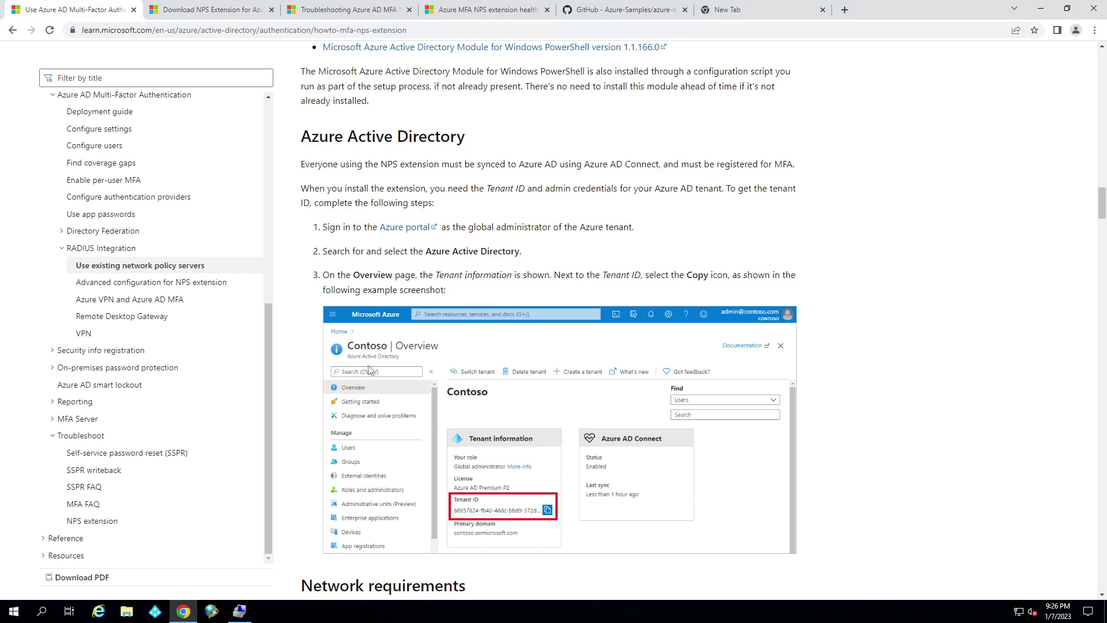
pyautogui.scroll(-9, 481, 480)
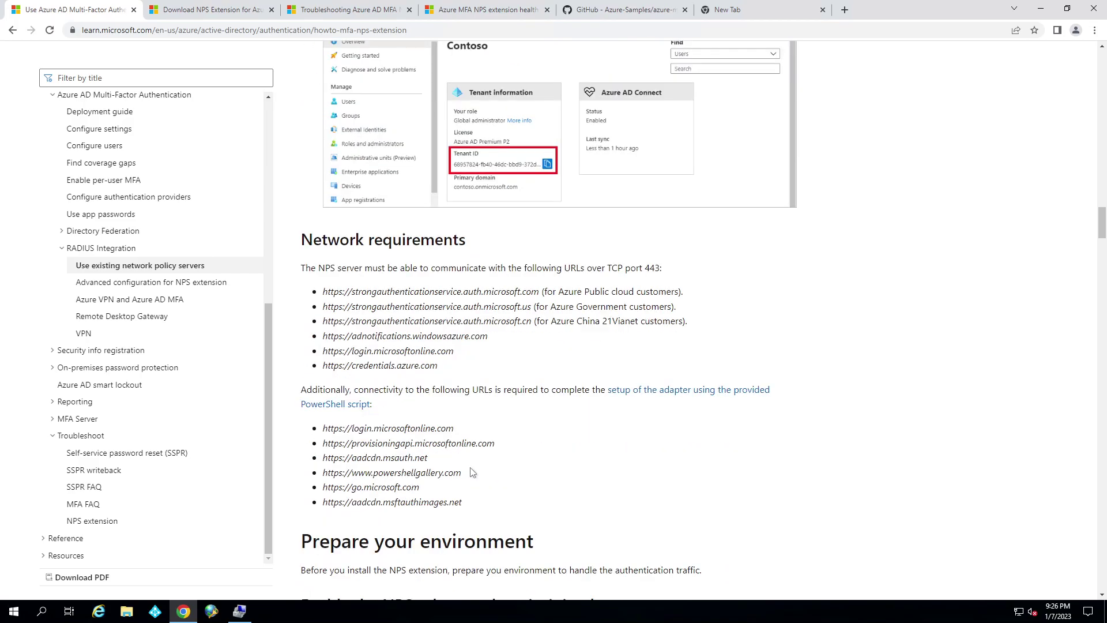
pyautogui.scroll(-15, 472, 471)
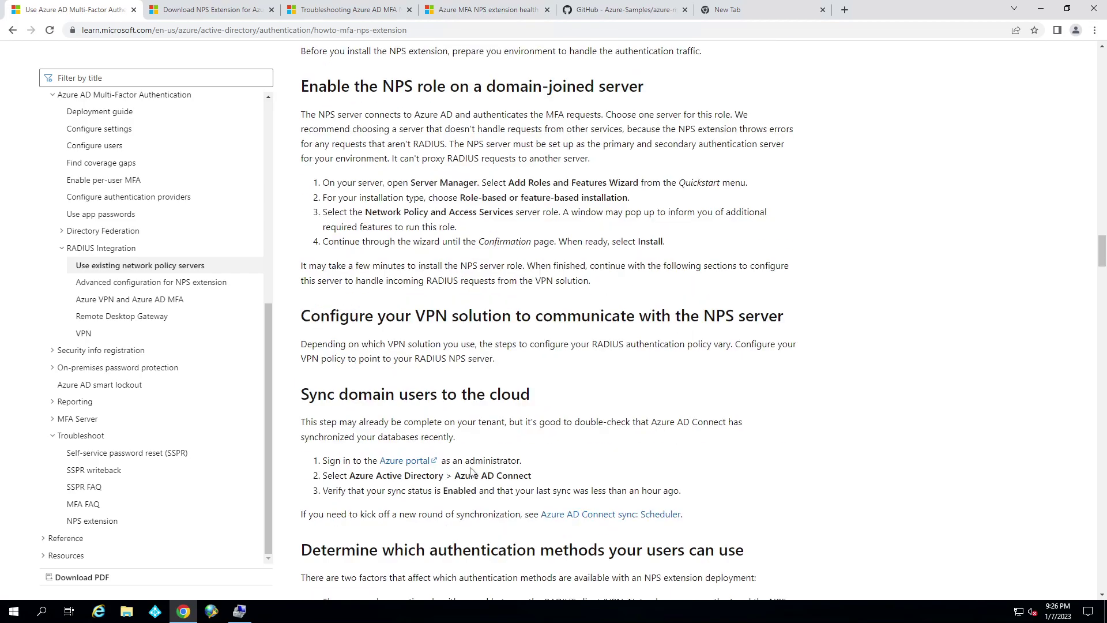
pyautogui.scroll(-6, 472, 473)
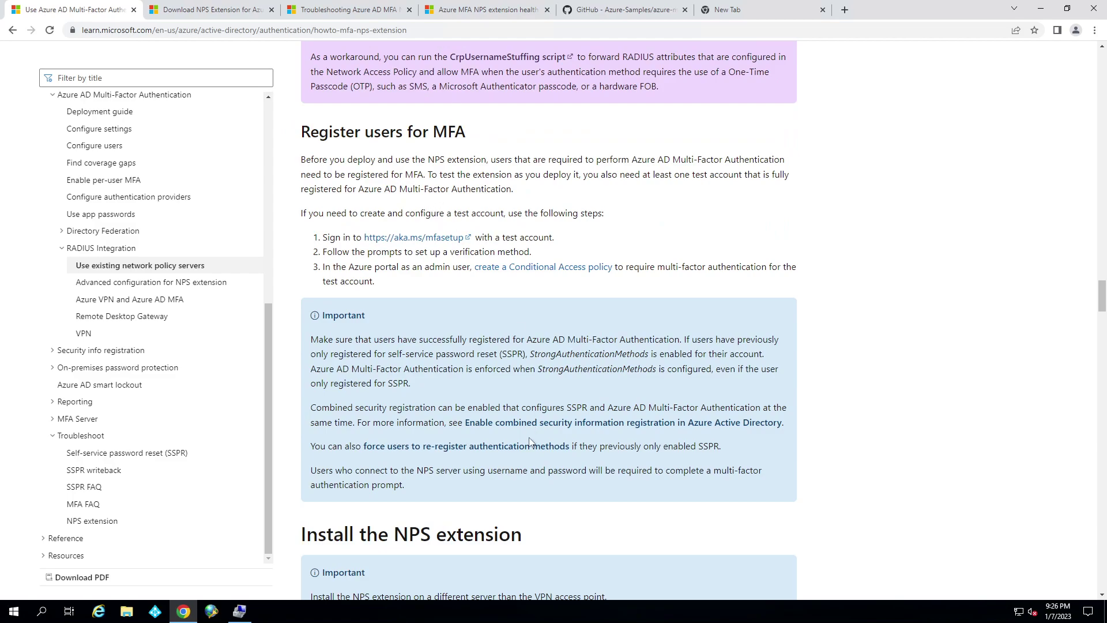
pyautogui.scroll(-4, 504, 497)
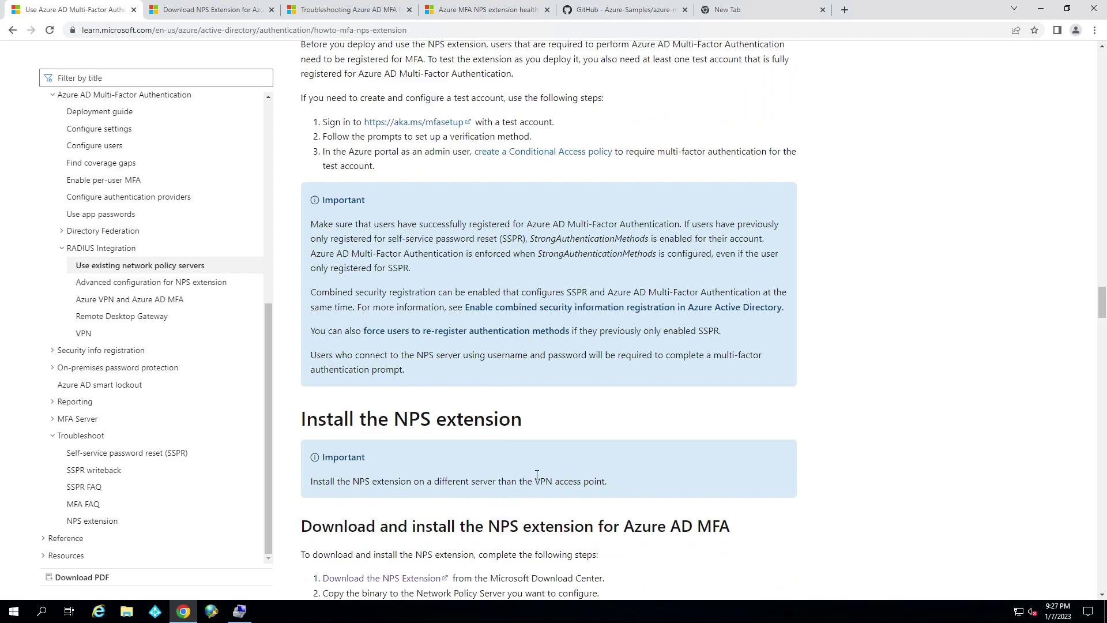
pyautogui.scroll(-1, 475, 497)
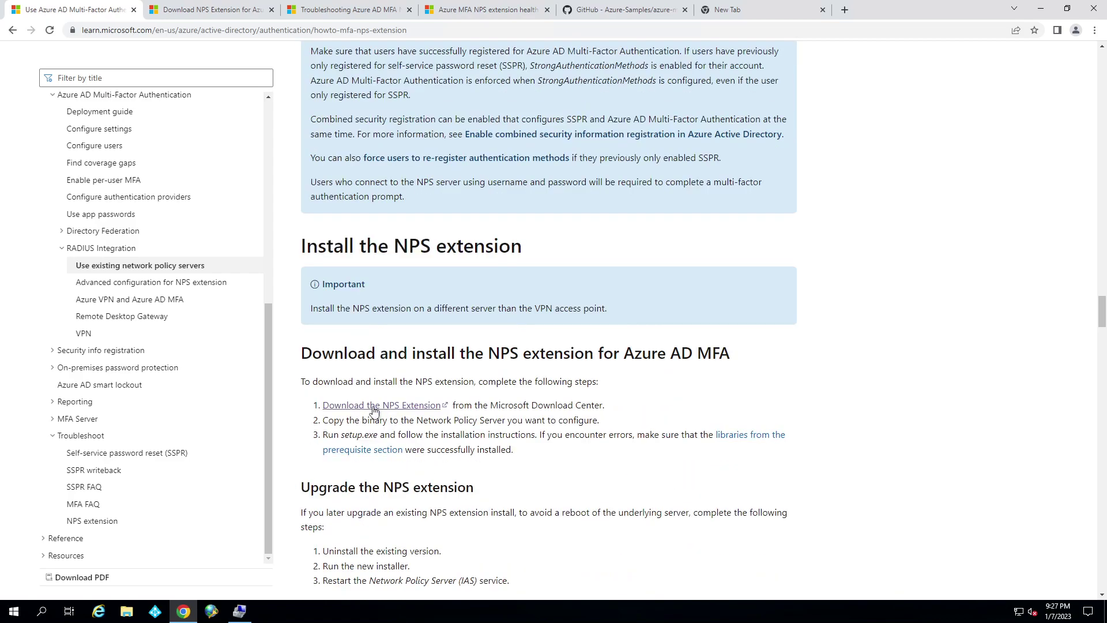
# - Download NpsExtnForAzureMfaInstaller.exe (8.3 MB) from the Download Center page
pyautogui.click(197, 7)
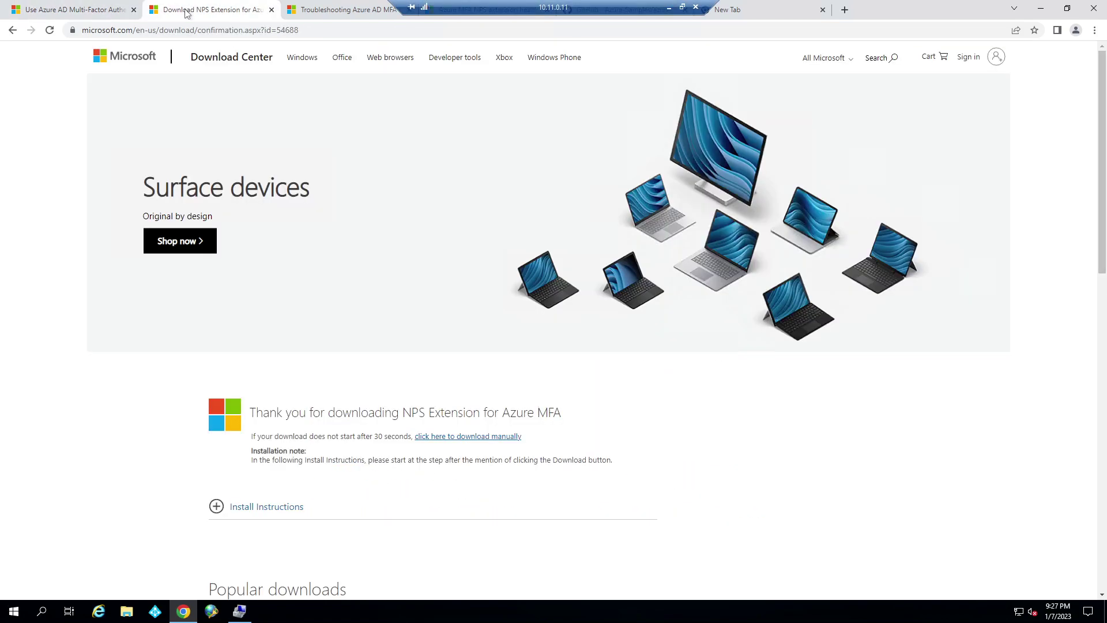
pyautogui.click(13, 30)
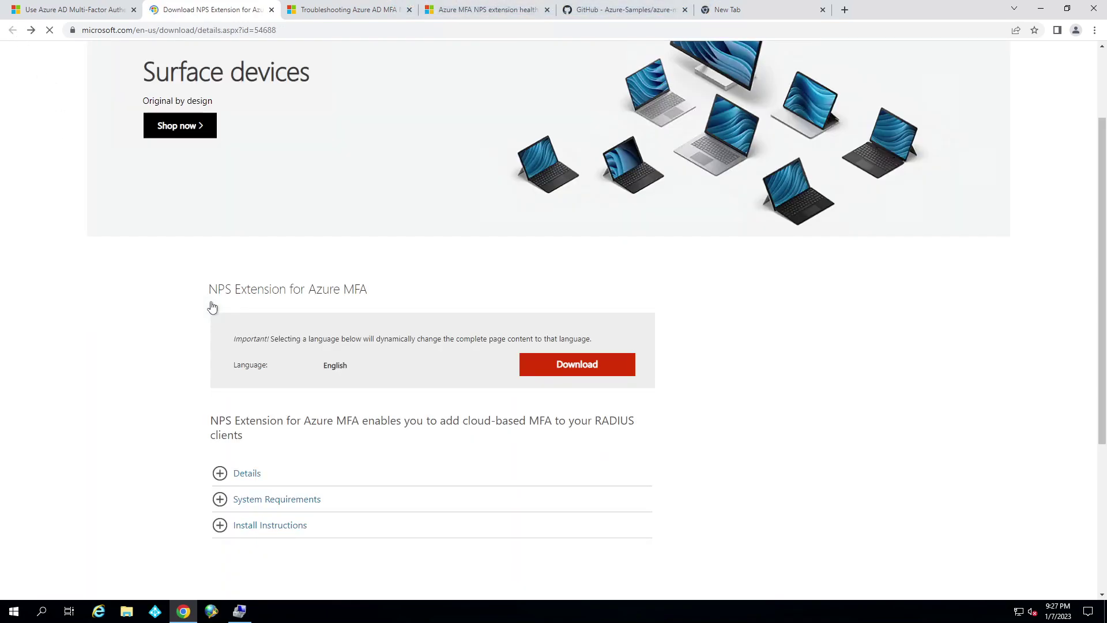
pyautogui.click(594, 371)
pyautogui.click(873, 452)
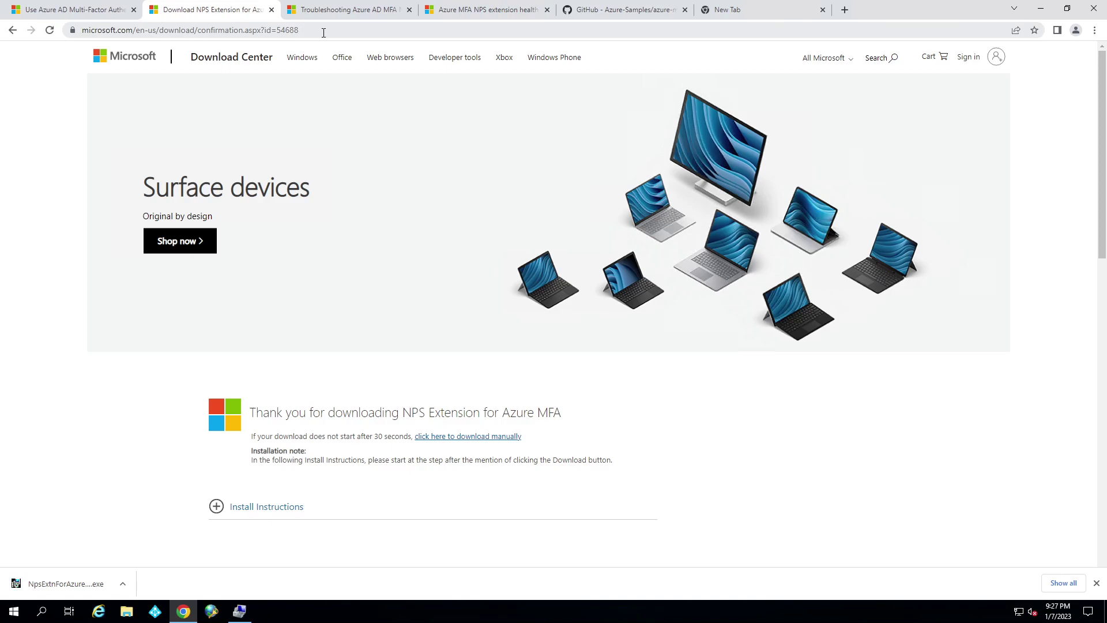
# - Run the NPS extension installer, accept the licence terms, approve the UAC prompt and finish setup
pyautogui.click(48, 586)
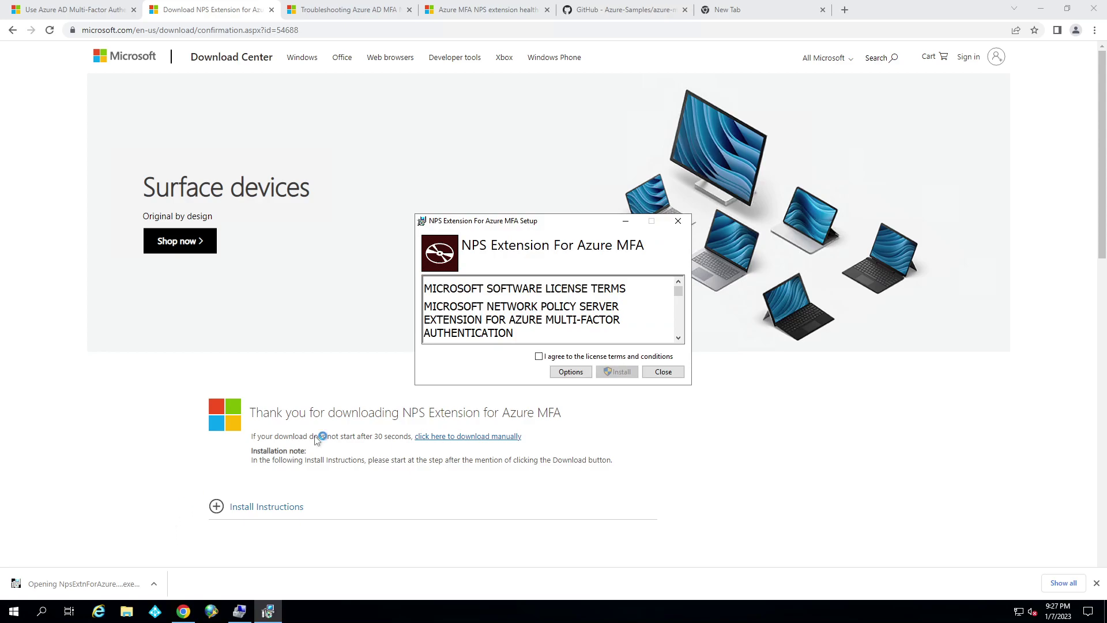
pyautogui.click(555, 357)
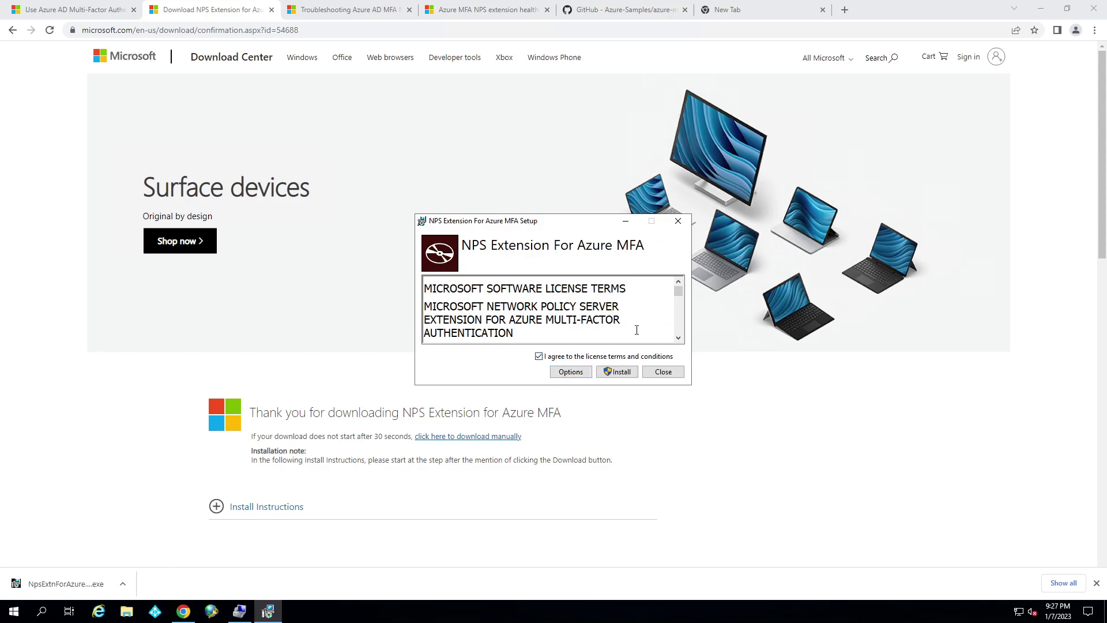
pyautogui.click(623, 374)
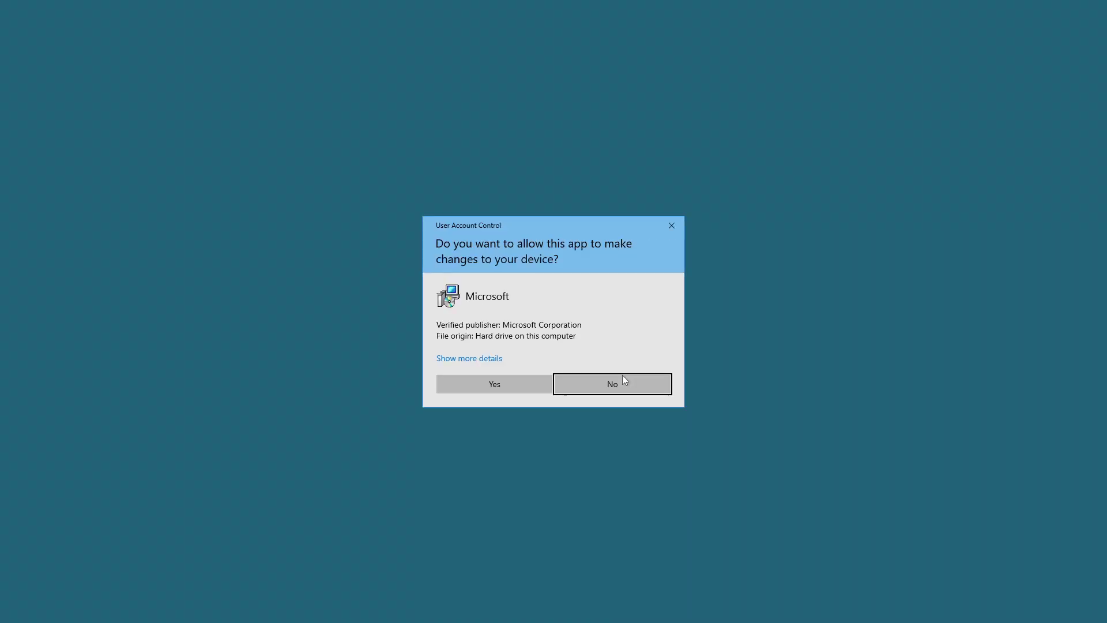
pyautogui.click(524, 386)
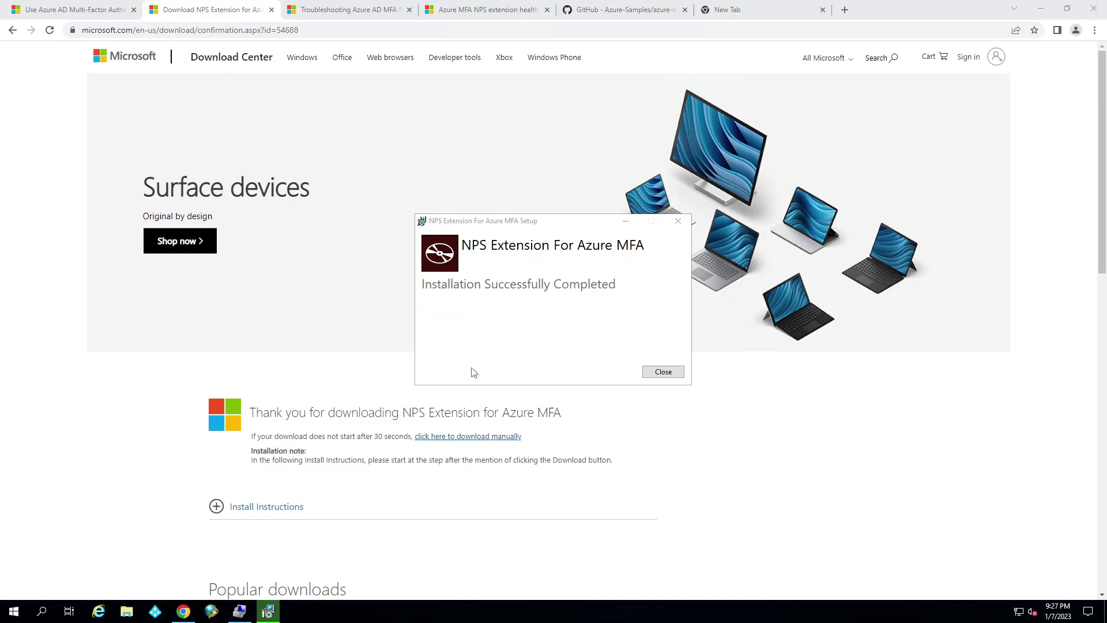
pyautogui.click(654, 373)
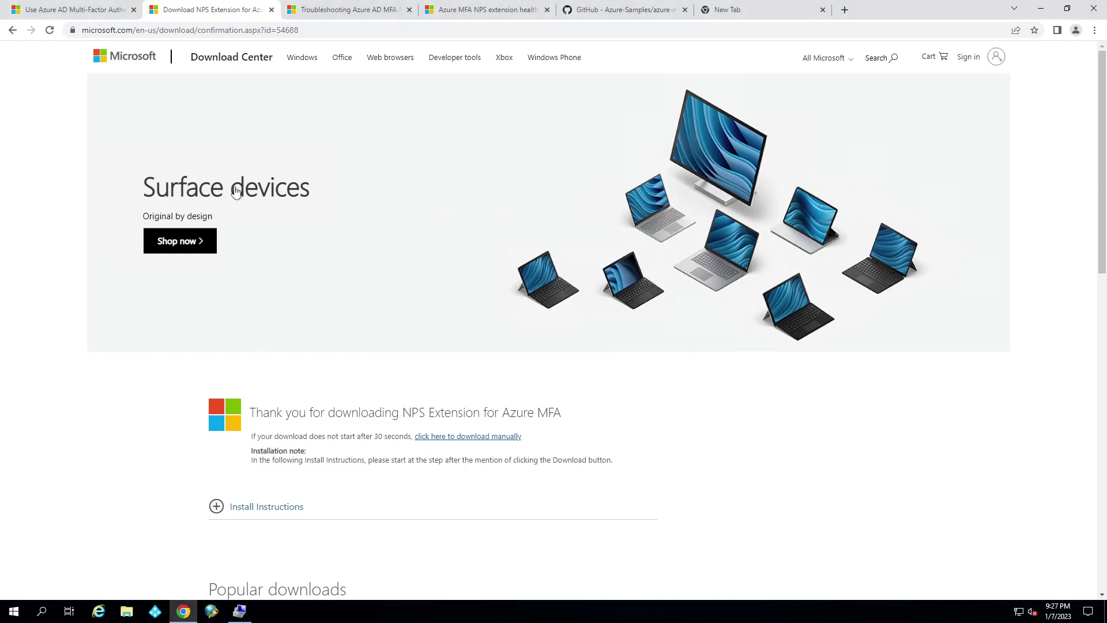
# - Copy the cd "C:\Program Files\Microsoft\AzureMfa\Config" command from 'Run the PowerShell script'
pyautogui.click(107, 10)
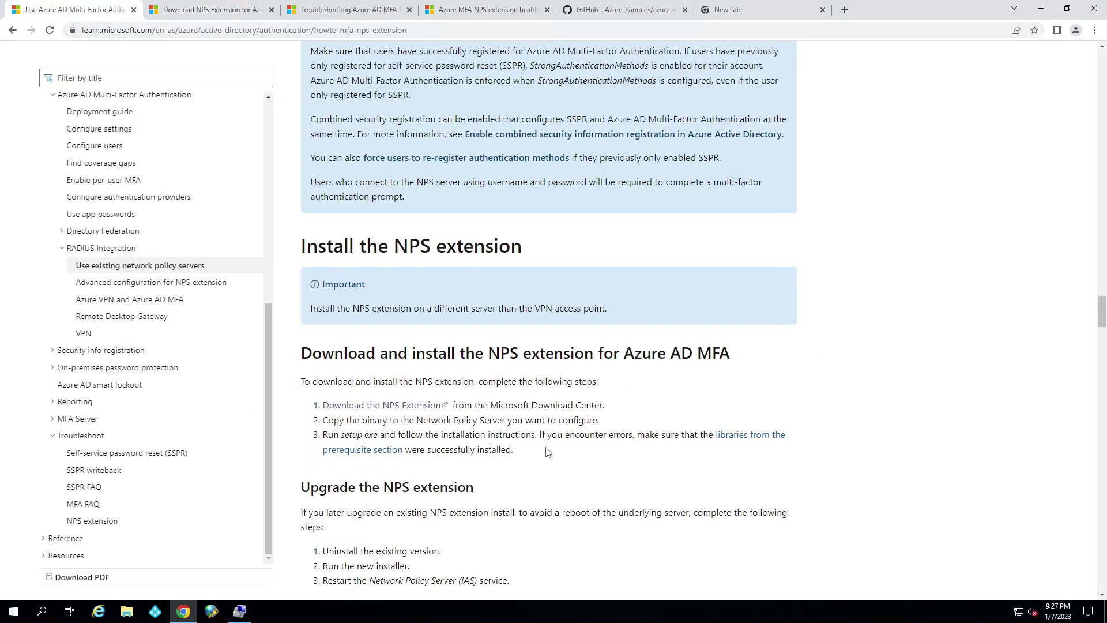
pyautogui.scroll(-1, 549, 451)
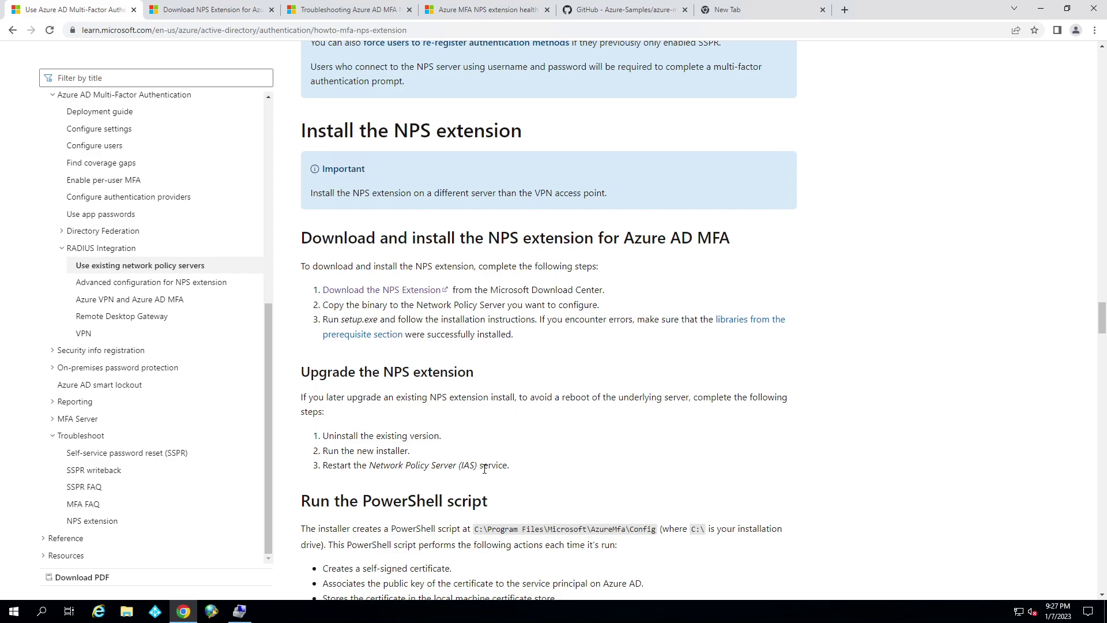
pyautogui.scroll(-2, 443, 473)
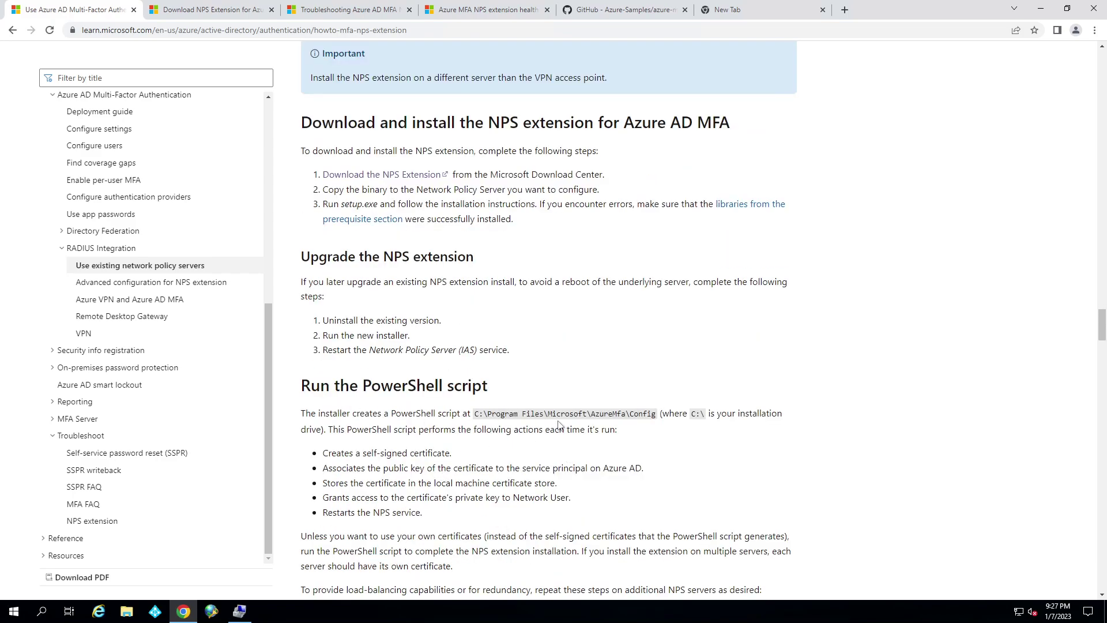
pyautogui.scroll(-4, 476, 429)
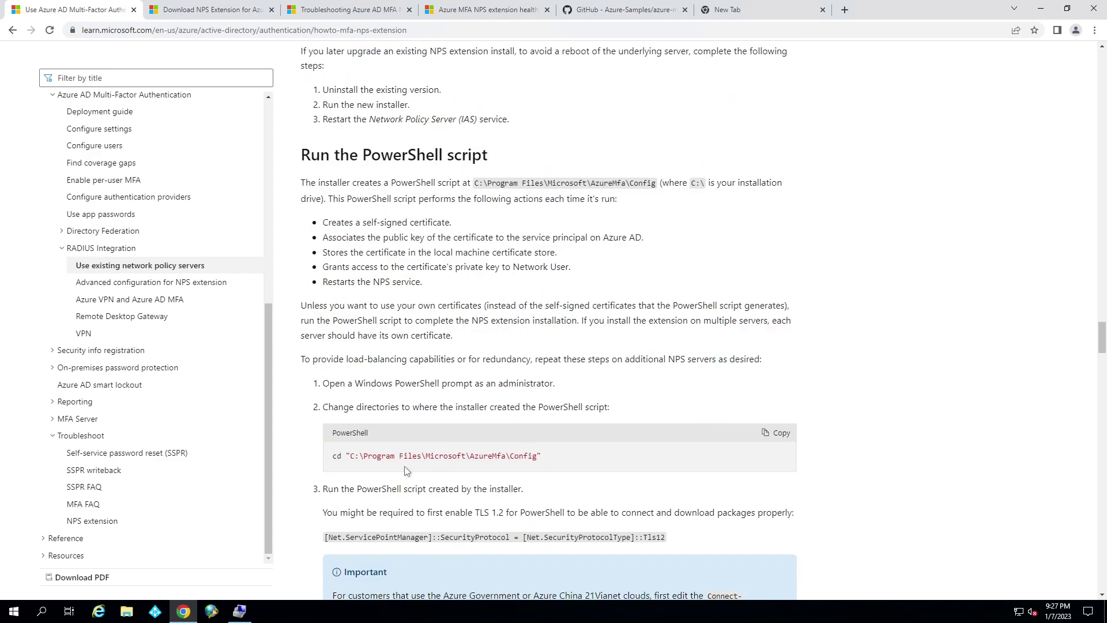
pyautogui.click(769, 437)
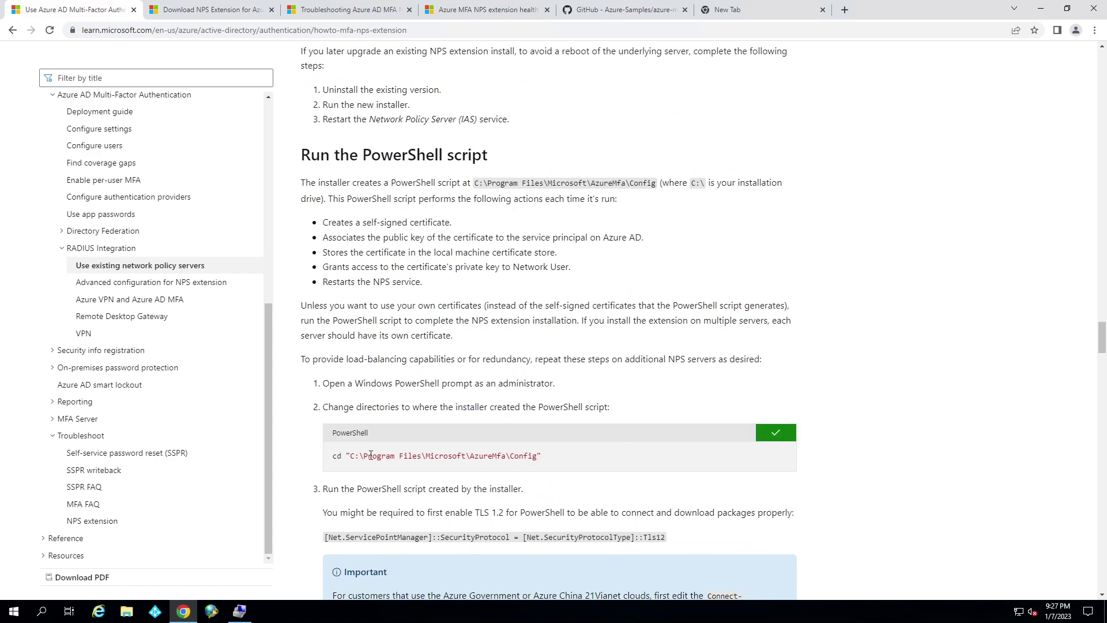
# - In an admin PowerShell, change into the AzureMfa Config folder and run the TLS 1.2 command
pyautogui.rightClick(17, 612)
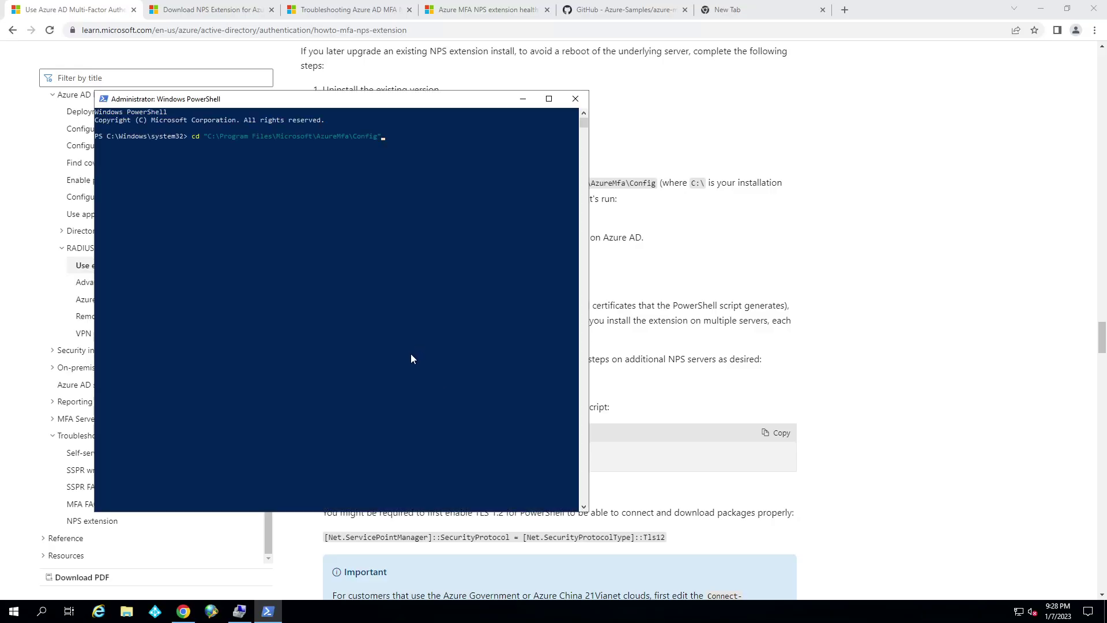
pyautogui.press('Return')
pyautogui.click(712, 499)
pyautogui.scroll(-1, 712, 500)
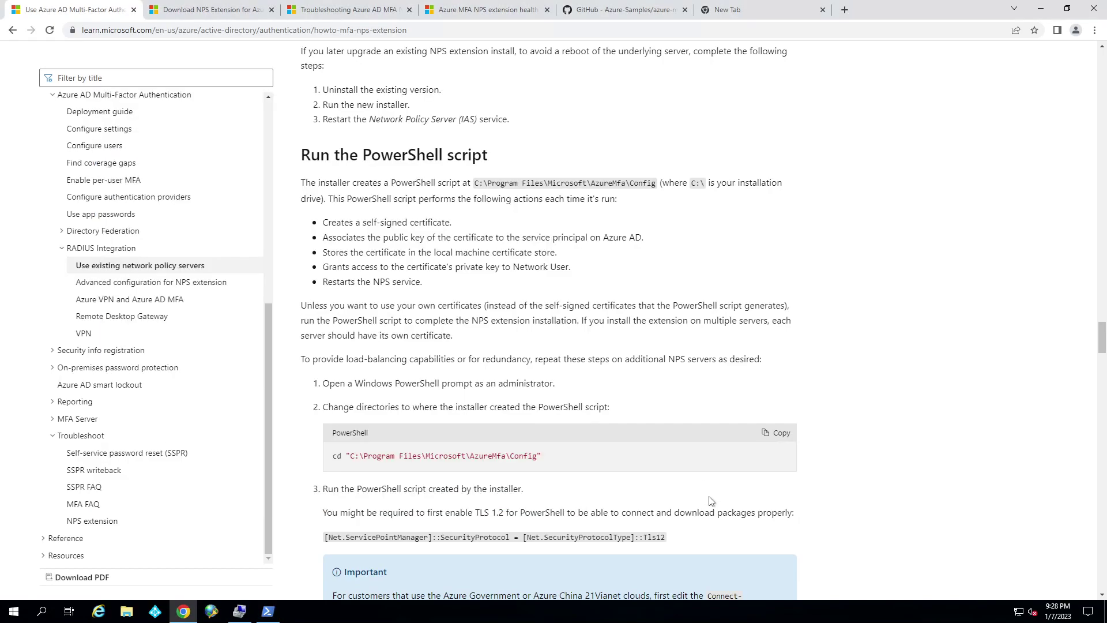
pyautogui.moveTo(669, 481); pyautogui.dragTo(327, 479)
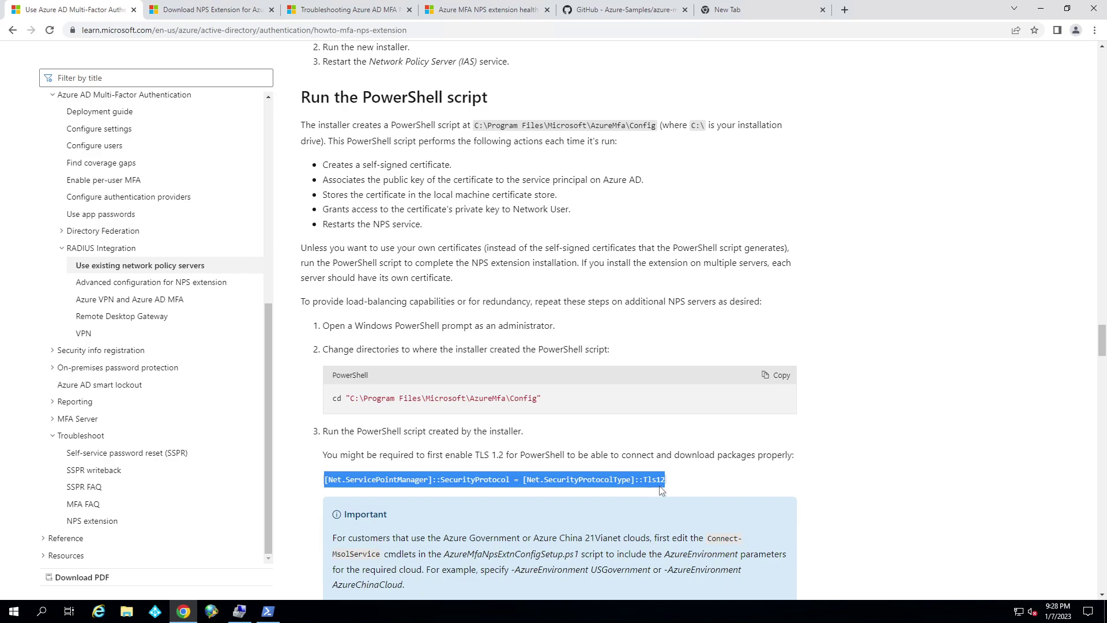
pyautogui.click(268, 612)
pyautogui.rightClick(305, 406)
pyautogui.press('Return')
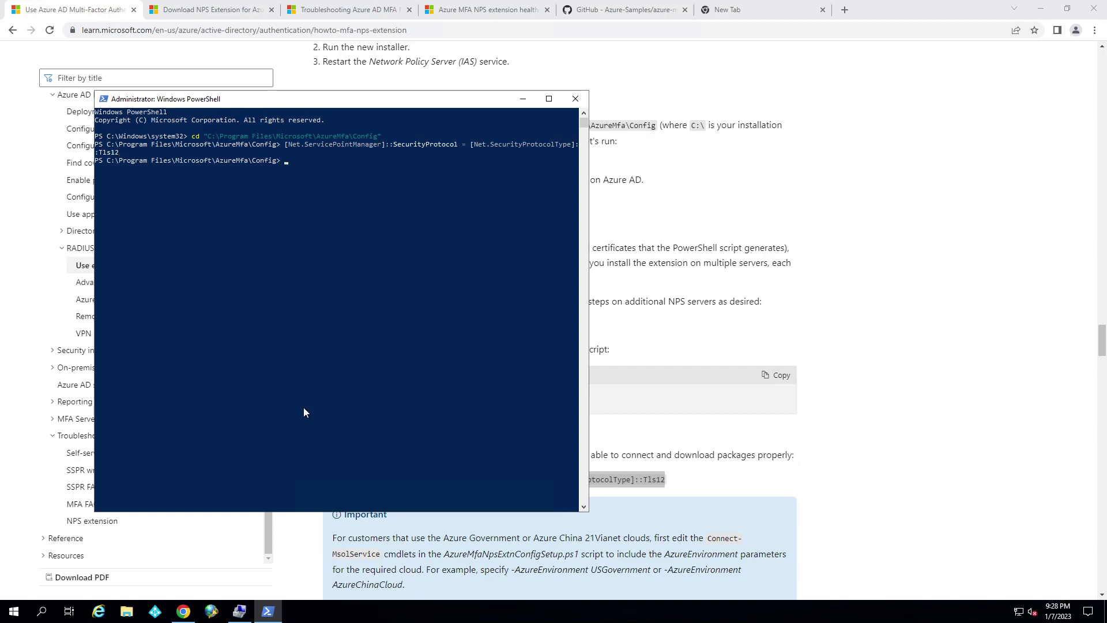
# - Run .\AzureMfaNpsExtnConfigSetup.ps1 and allow module installation from the untrusted repository
pyautogui.click(693, 500)
pyautogui.scroll(-3, 583, 504)
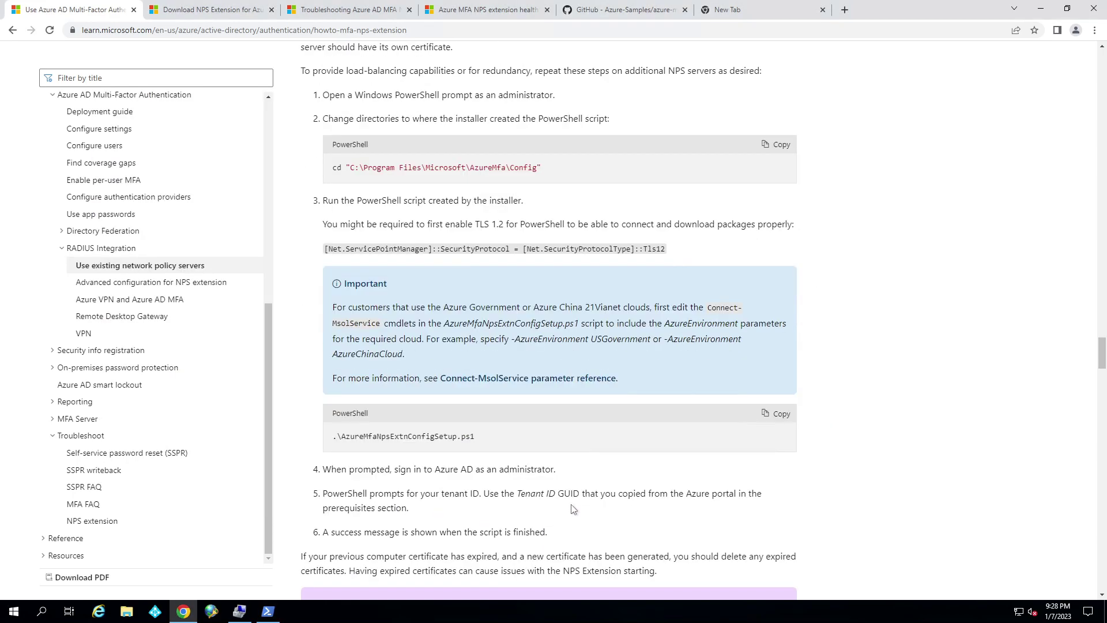
pyautogui.click(775, 418)
pyautogui.click(269, 611)
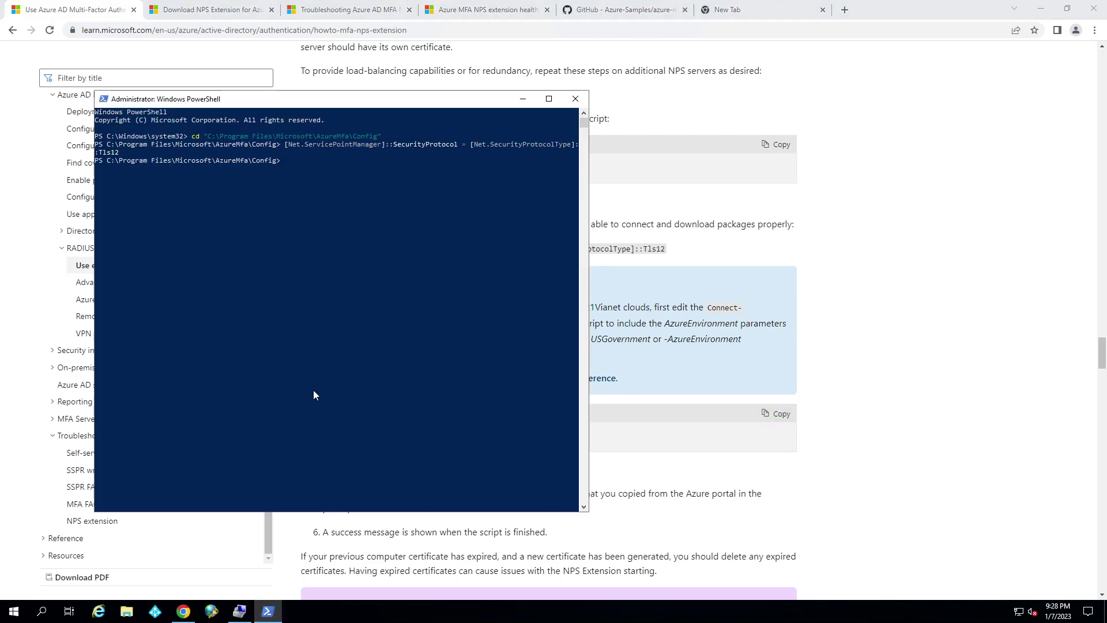
pyautogui.rightClick(313, 391)
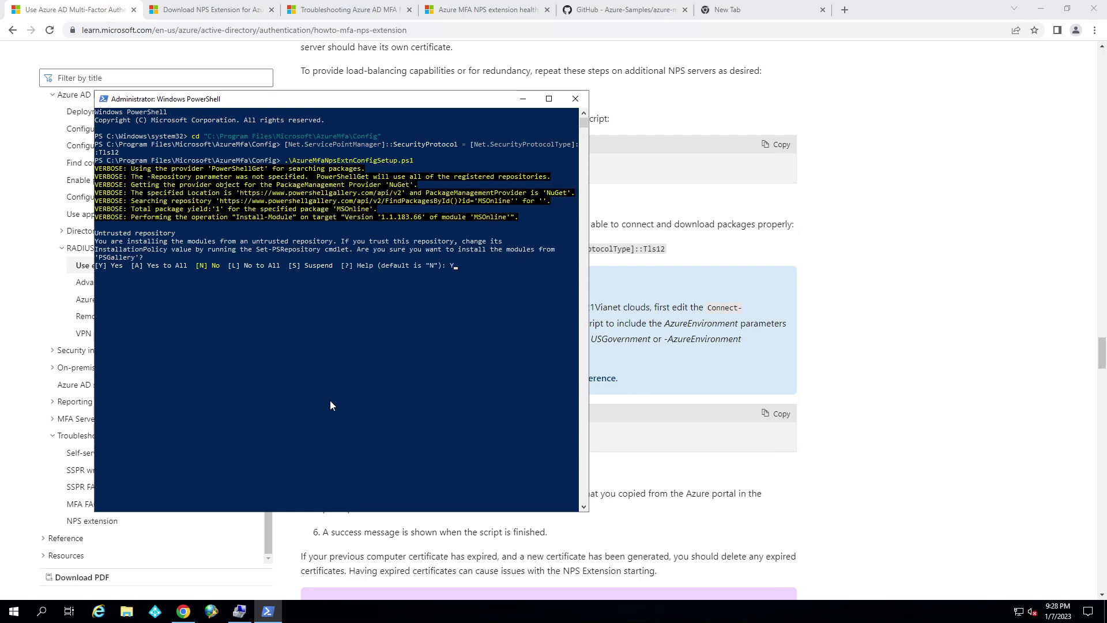
pyautogui.press('Return')
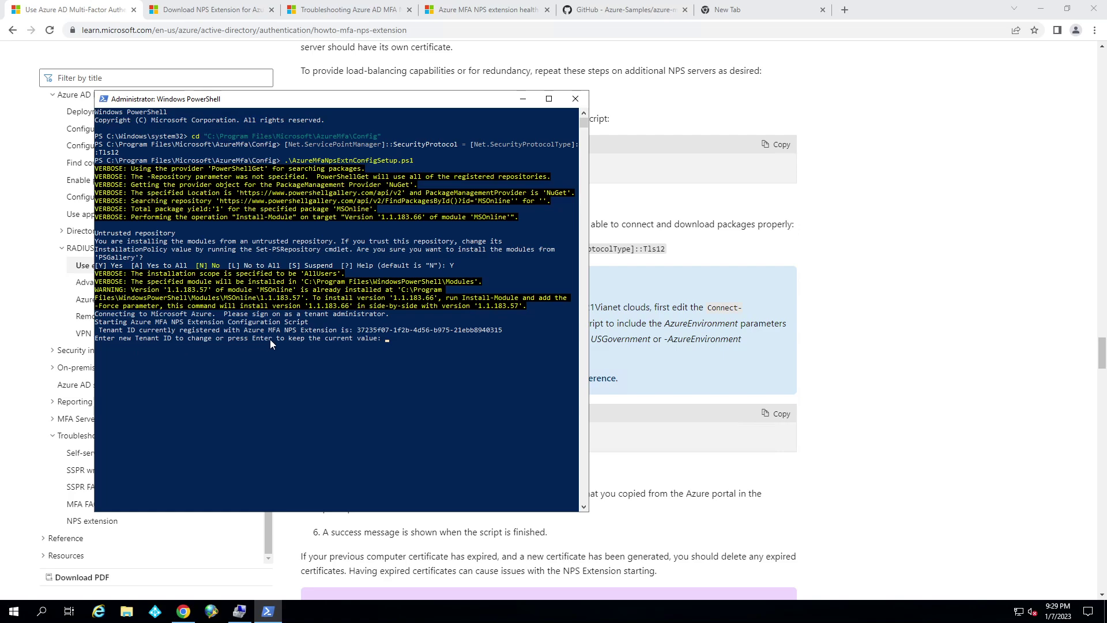
# - Keep the existing tenant ID and dismiss the 'Configuration complete' message
pyautogui.click(398, 341)
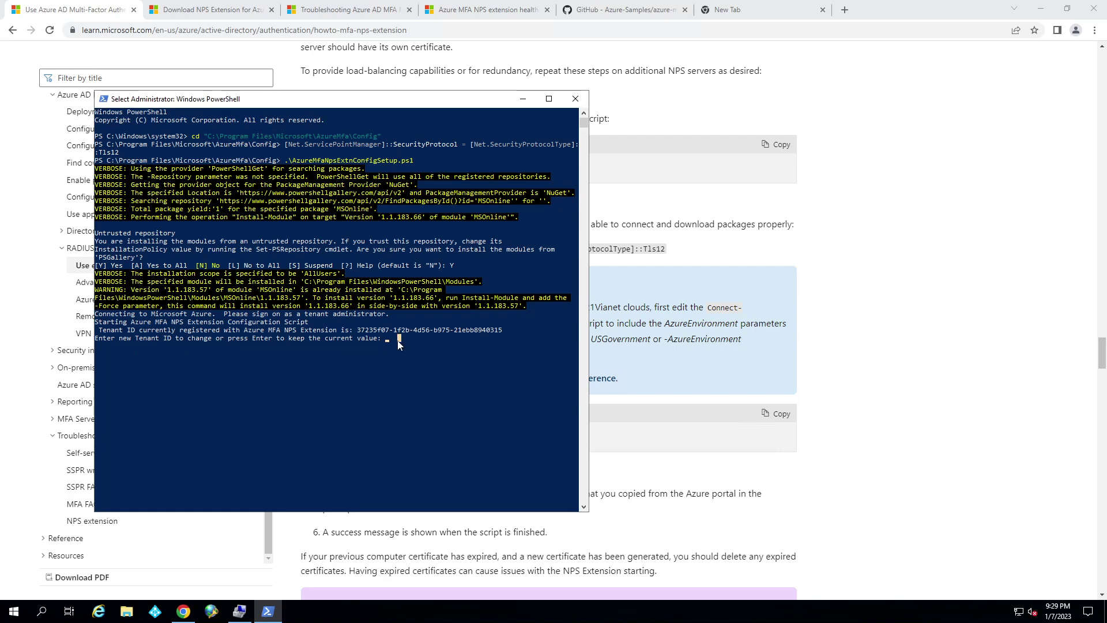
pyautogui.press('Return')
pyautogui.press('Return')
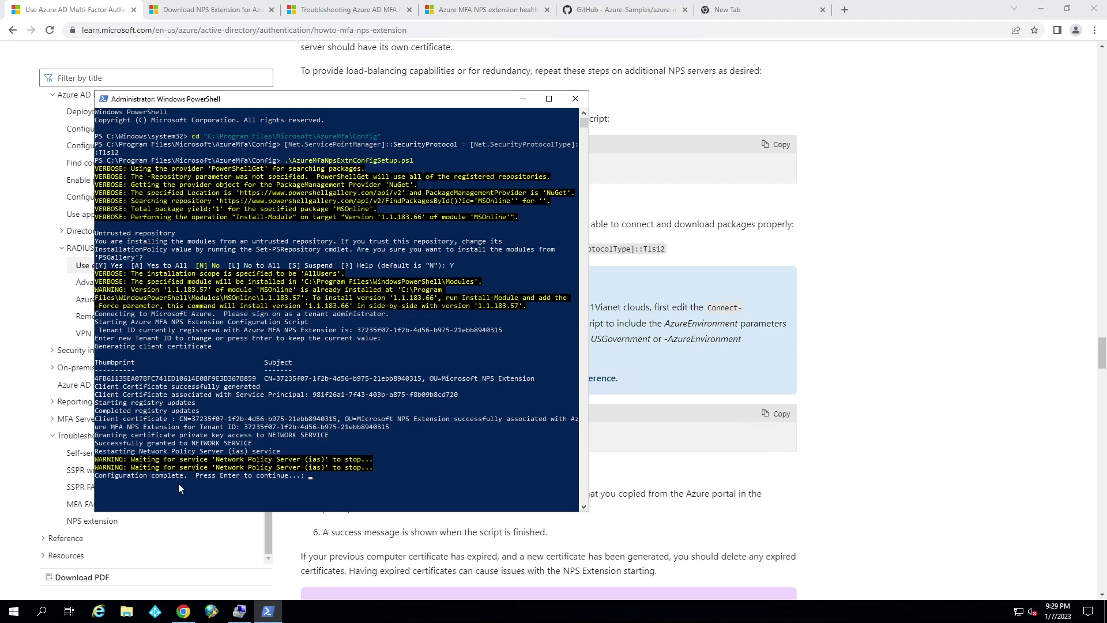
pyautogui.click(358, 476)
pyautogui.press('Return')
pyautogui.press('Return')
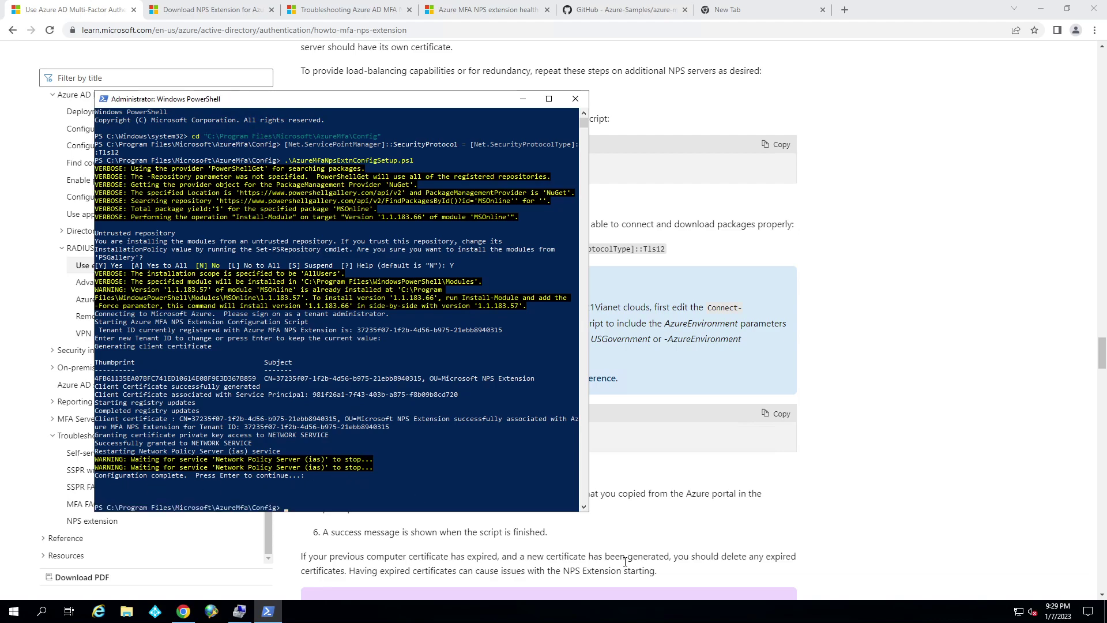
pyautogui.hotkey('alt', 'Tab')
# - Find the AzureMfa Event Viewer log path in the troubleshooting article, then bring up Computer Management's AzureMfa logs
pyautogui.scroll(-3, 334, 489)
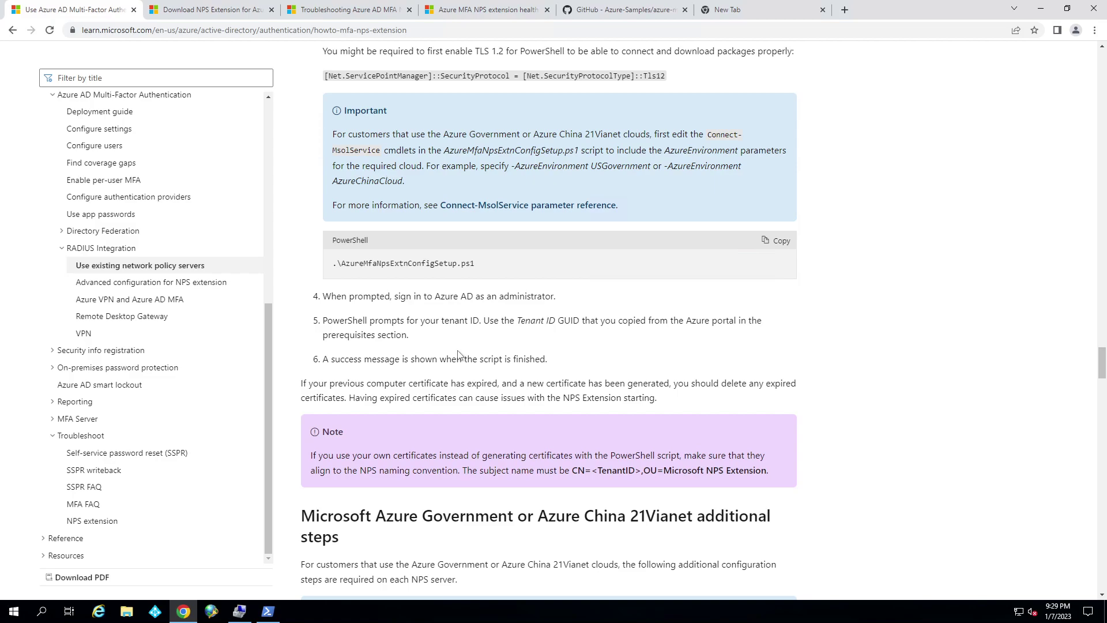
pyautogui.click(319, 16)
pyautogui.scroll(15, 720, 379)
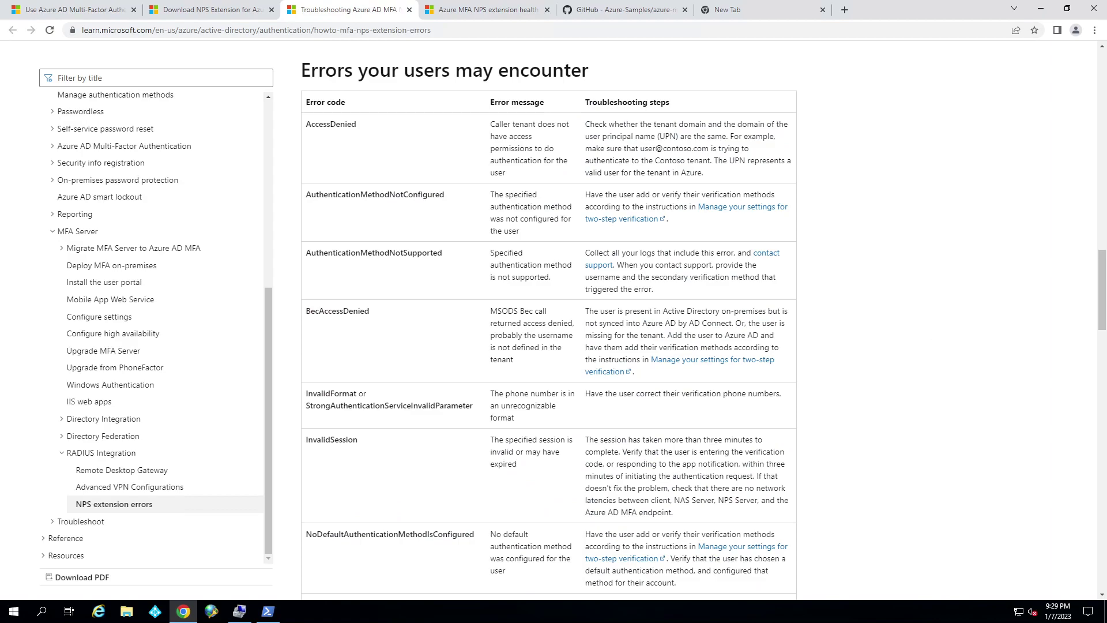
pyautogui.scroll(15, 720, 379)
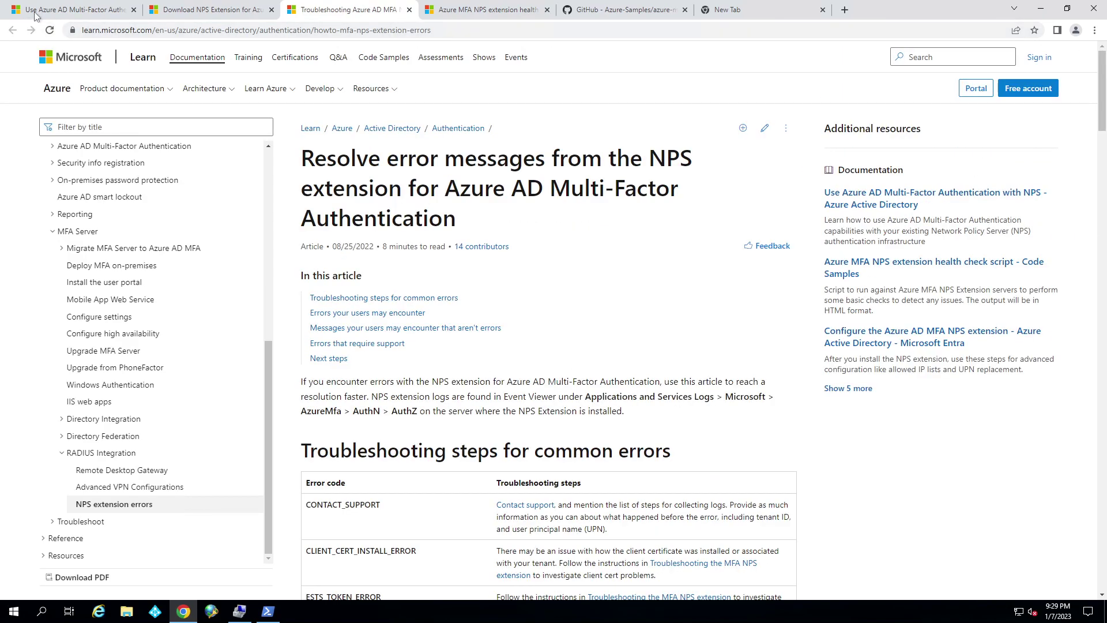
pyautogui.click(35, 15)
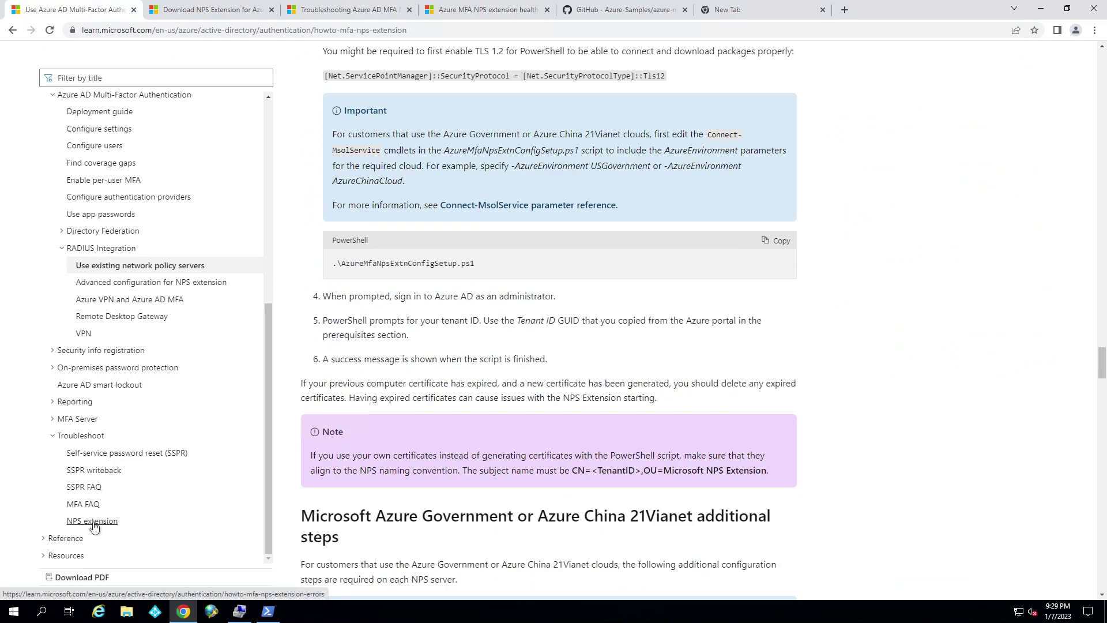
pyautogui.click(338, 7)
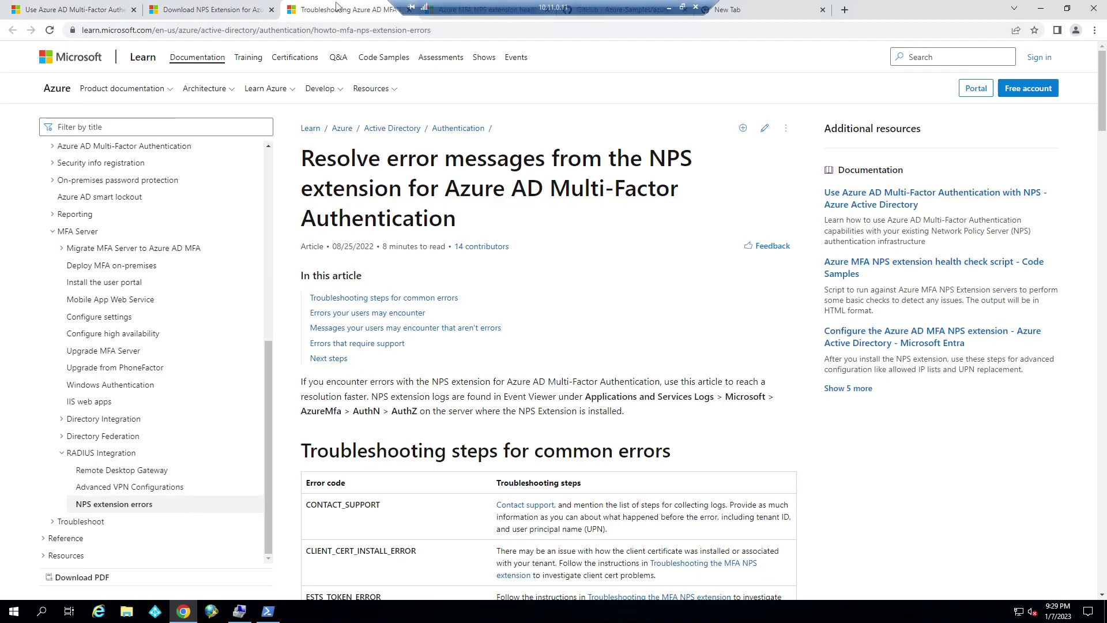
pyautogui.scroll(-3, 418, 309)
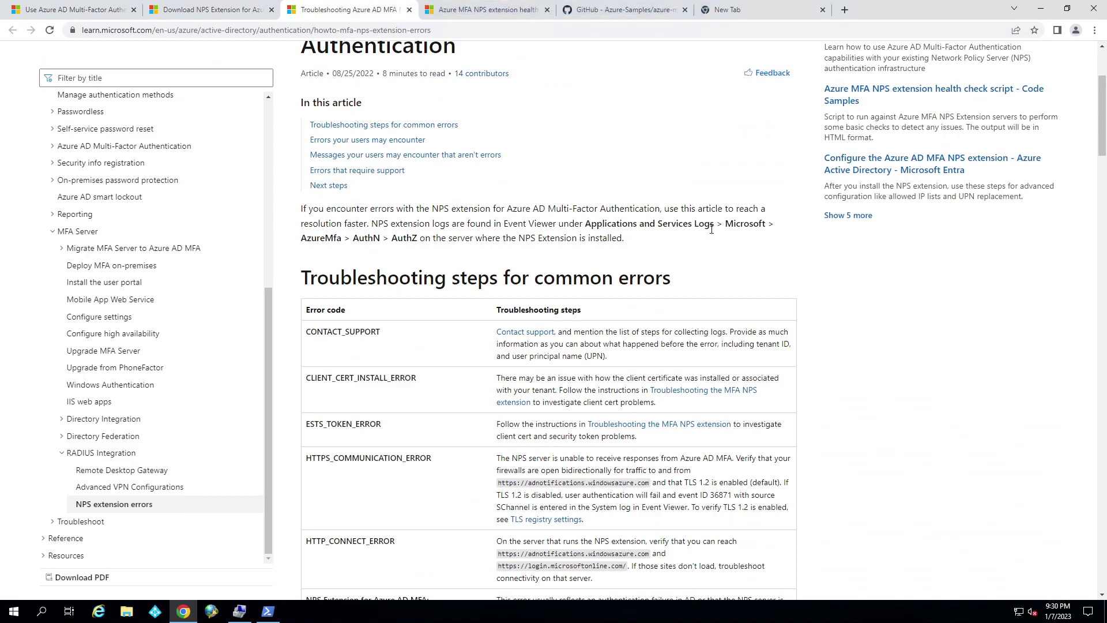
pyautogui.click(239, 612)
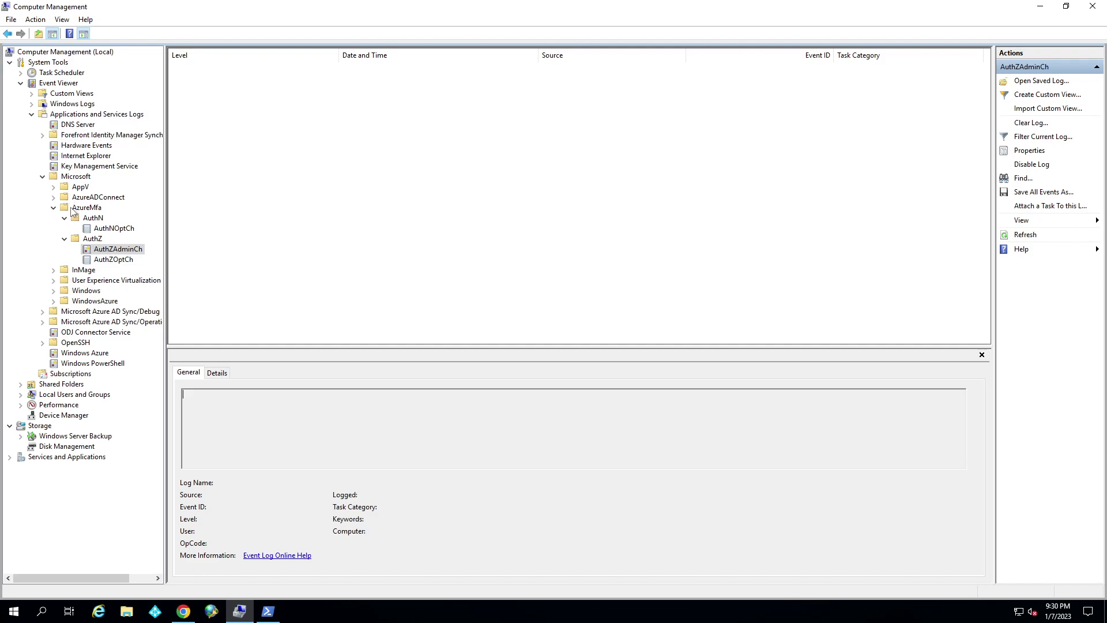
# - Read the AuthZOptCh event's General details, then go back to the troubleshooting article
pyautogui.click(97, 258)
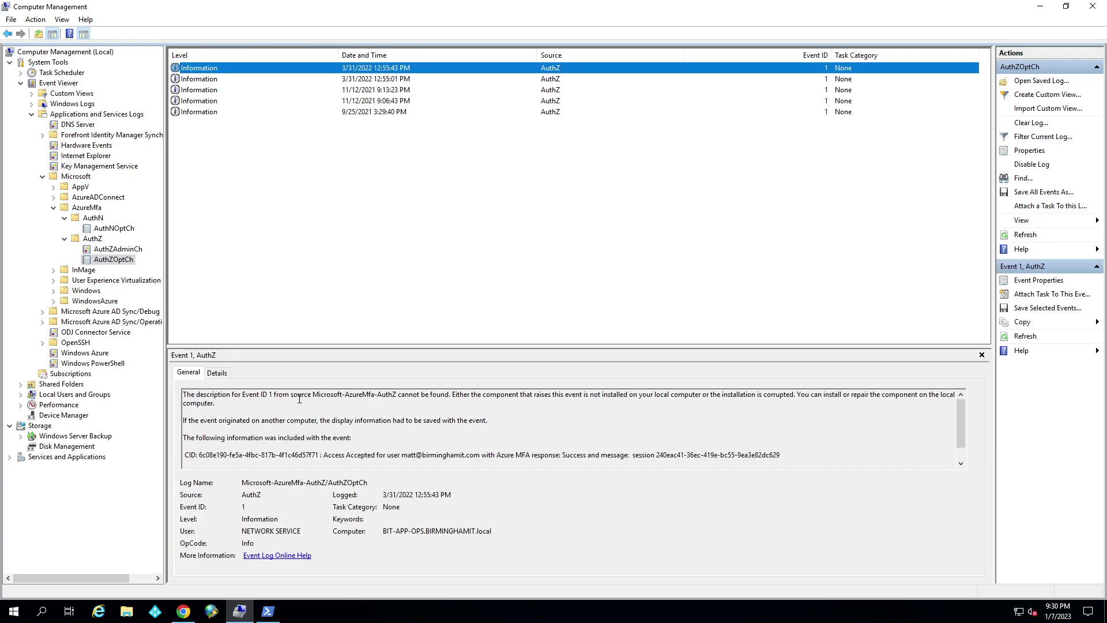
pyautogui.click(646, 407)
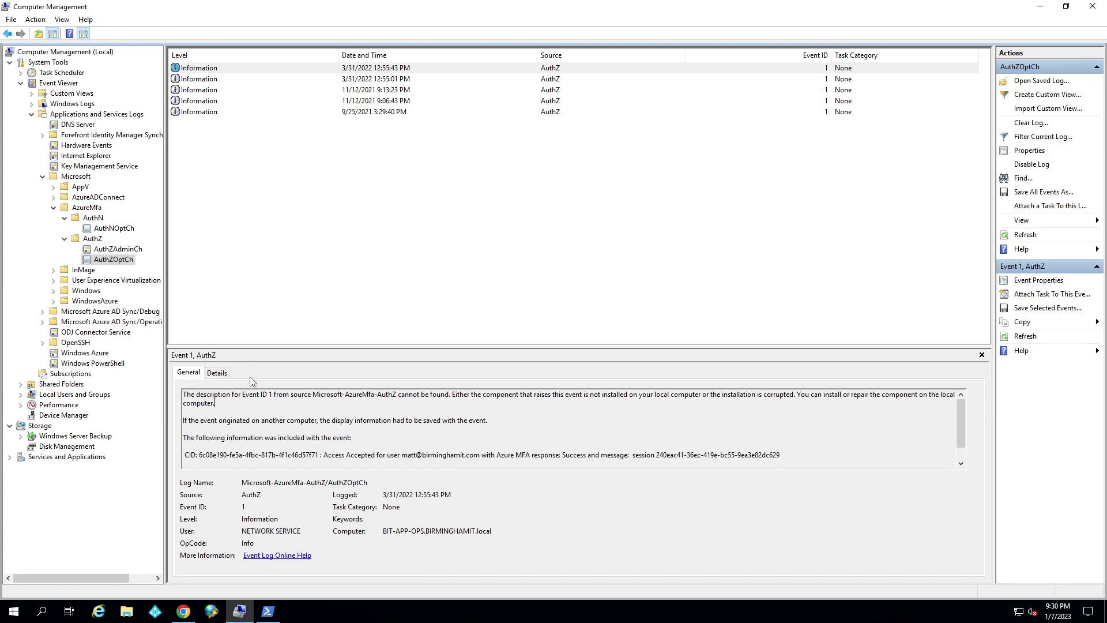
pyautogui.click(183, 611)
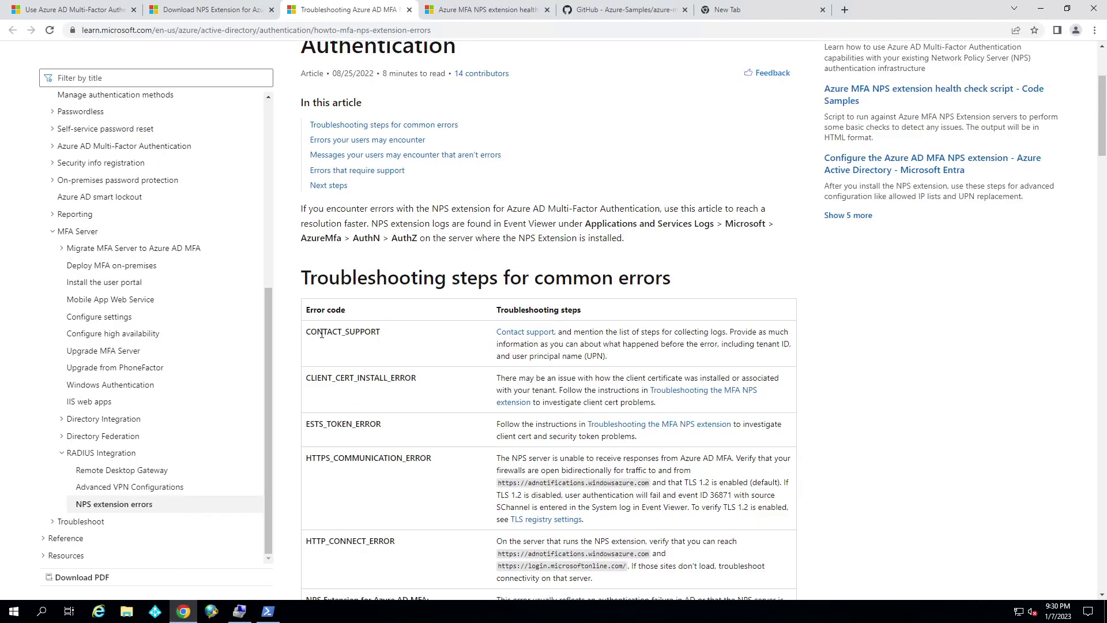
# - Scroll through the error-code tables to Next steps and the Azure AD MFA NPS Extension health check script
pyautogui.scroll(-3, 375, 439)
pyautogui.scroll(-1, 393, 427)
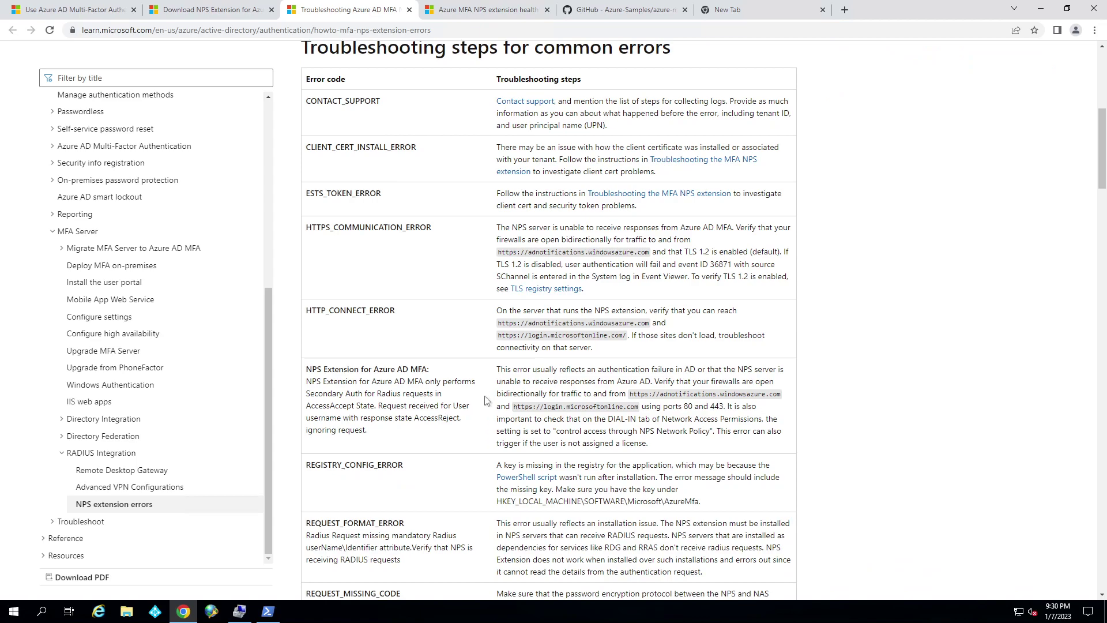
pyautogui.scroll(-2, 487, 400)
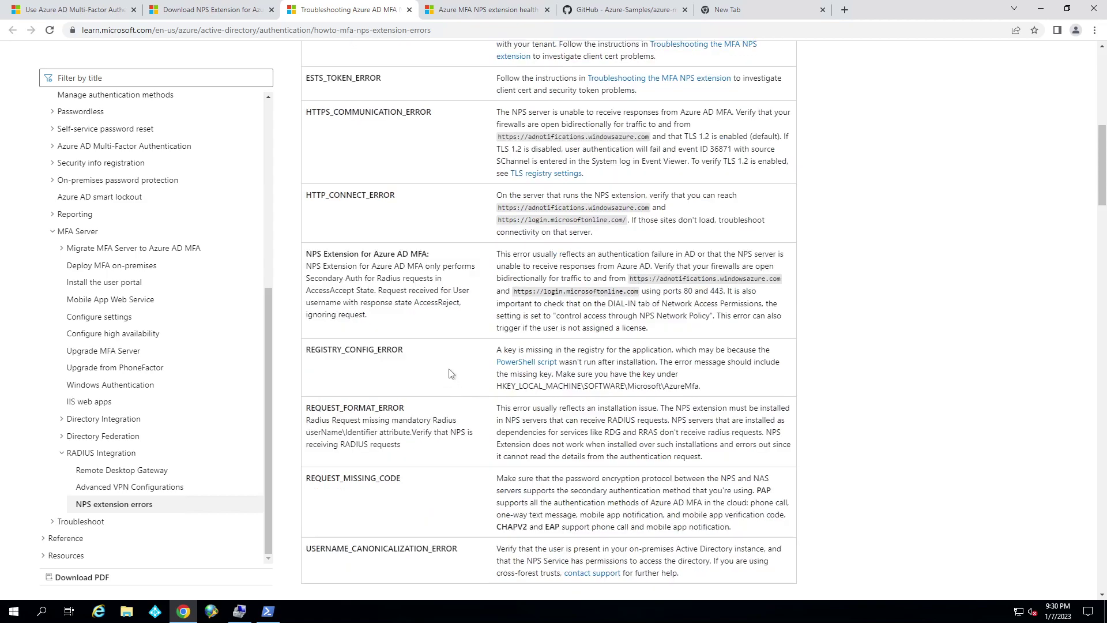
pyautogui.scroll(6, 450, 374)
pyautogui.scroll(-12, 457, 382)
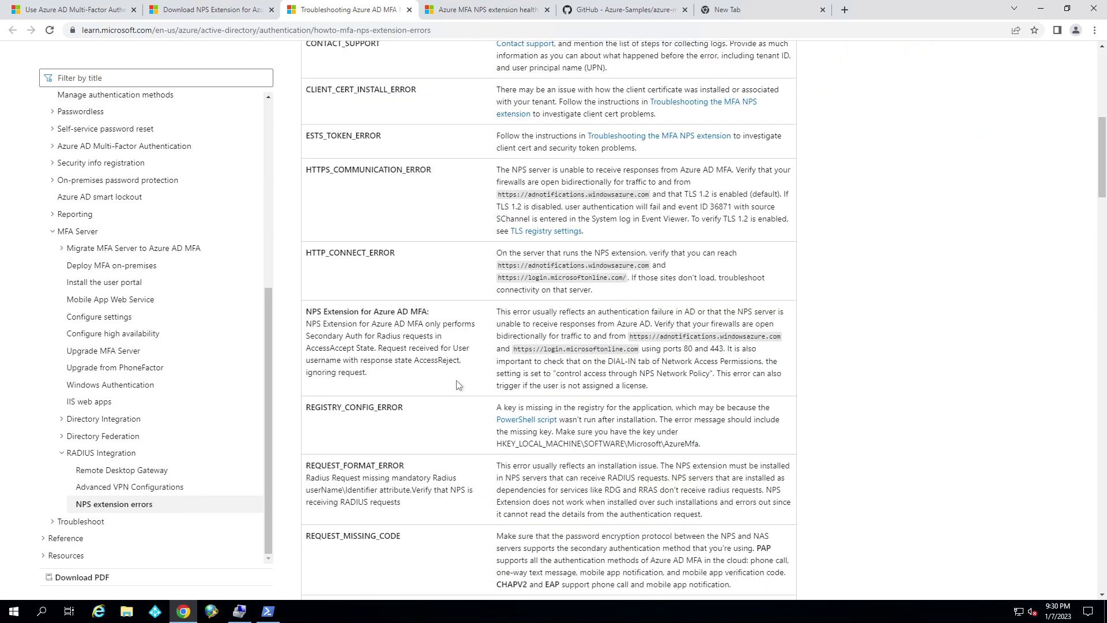
pyautogui.scroll(-20, 457, 382)
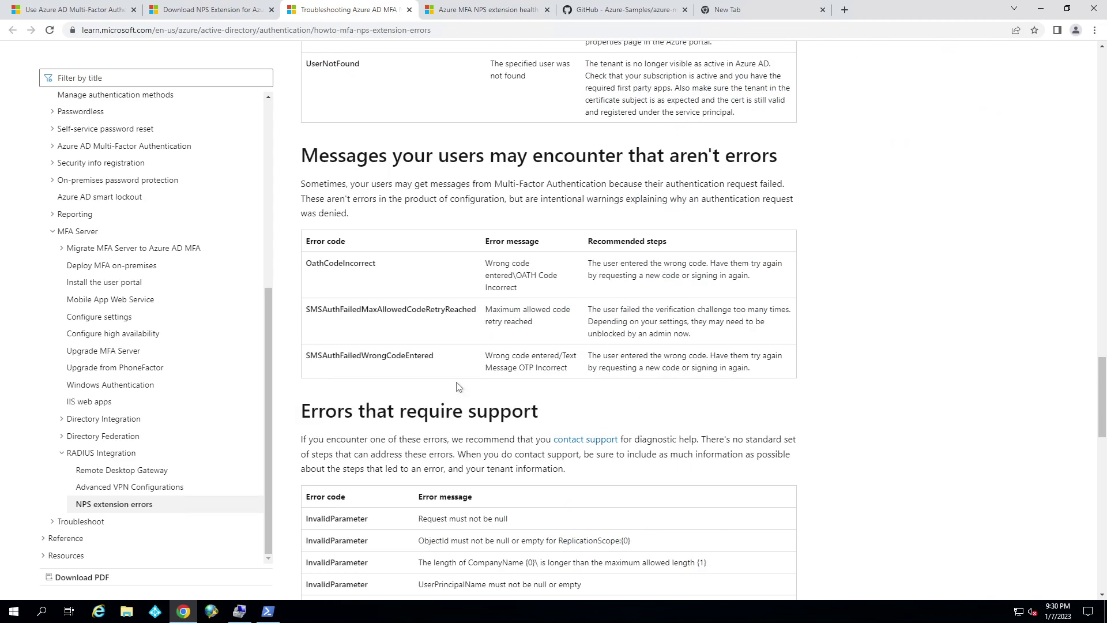
pyautogui.scroll(-5, 458, 387)
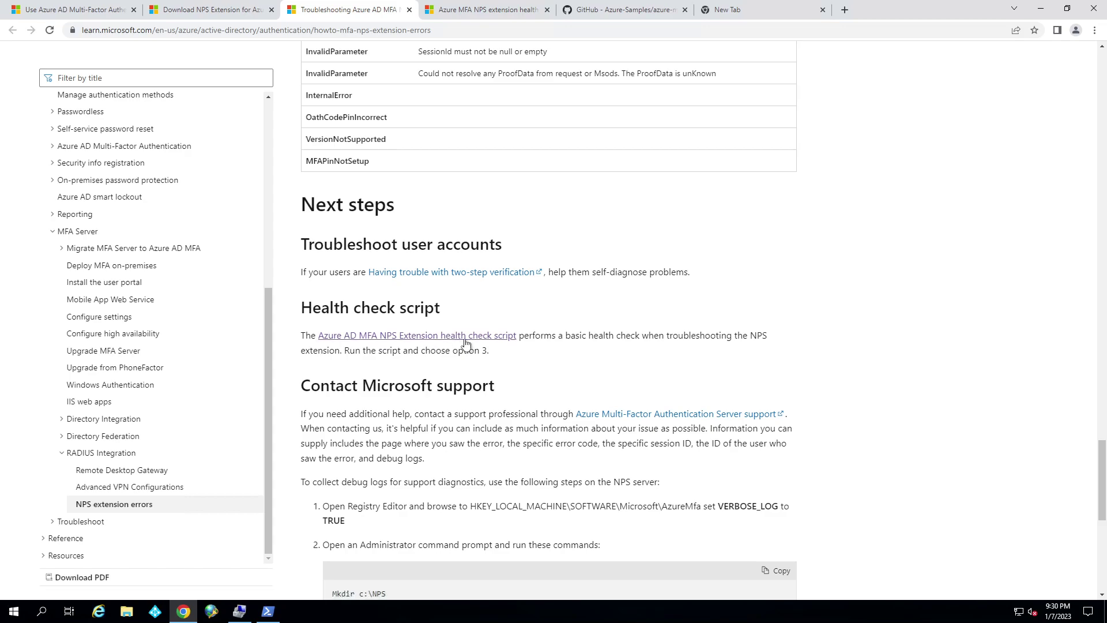
# - Open the health check script page and scroll through its requirements, tests and example console/HTML outputs
pyautogui.click(493, 16)
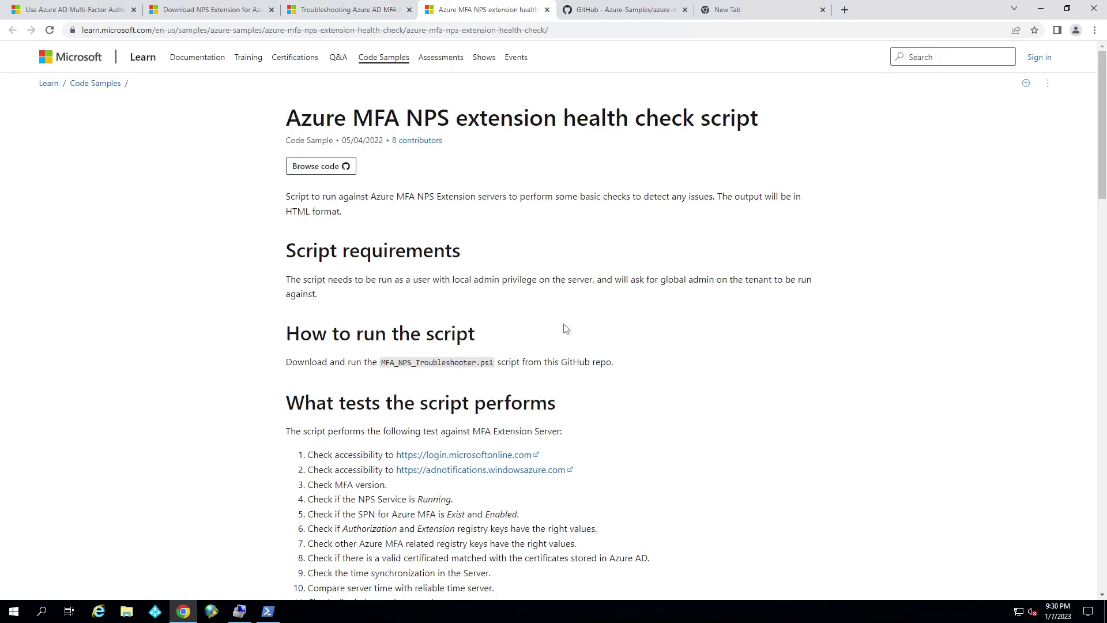
pyautogui.scroll(-2, 368, 423)
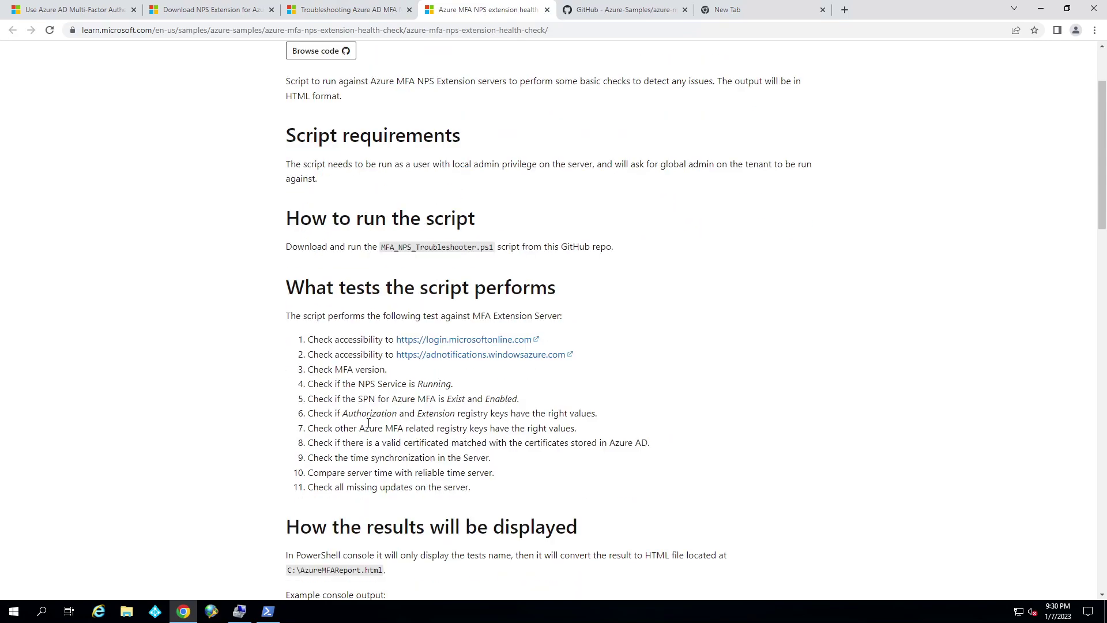
pyautogui.scroll(-6, 369, 423)
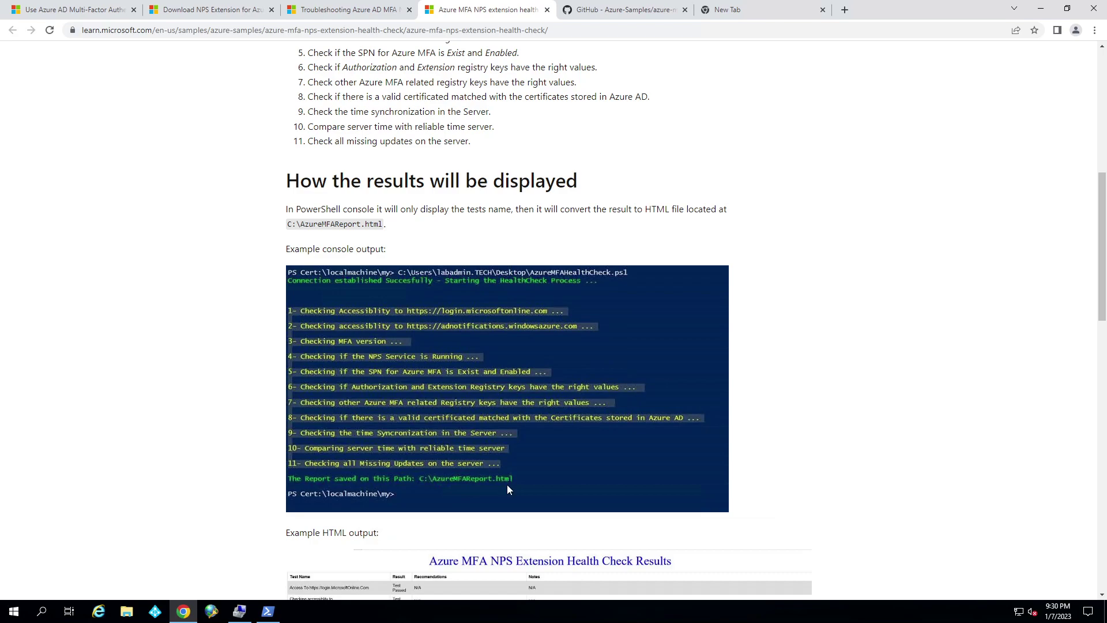
pyautogui.scroll(-5, 511, 486)
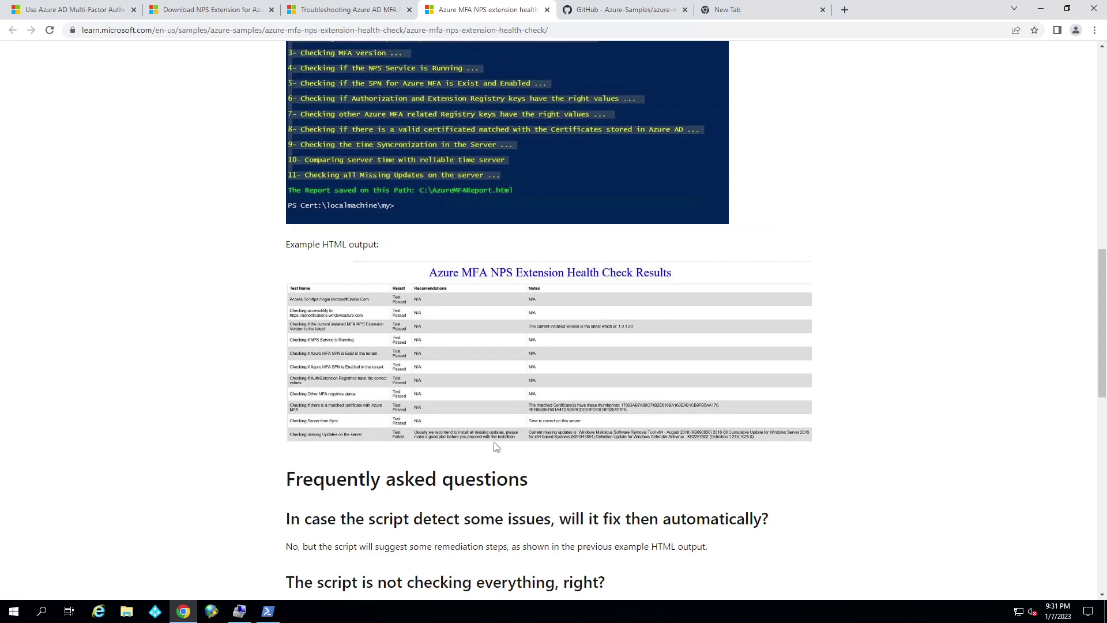
# - Bring up the azure-mfa-nps-extension-health-check repository and view its clone and download options
pyautogui.click(596, 12)
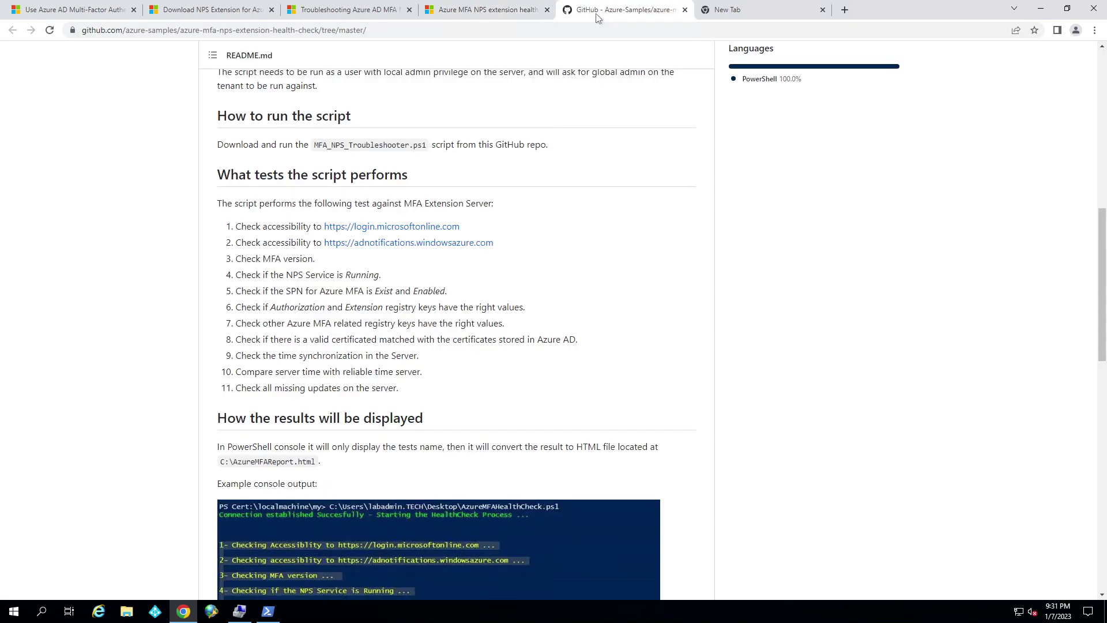
pyautogui.scroll(4, 453, 362)
pyautogui.scroll(4, 454, 363)
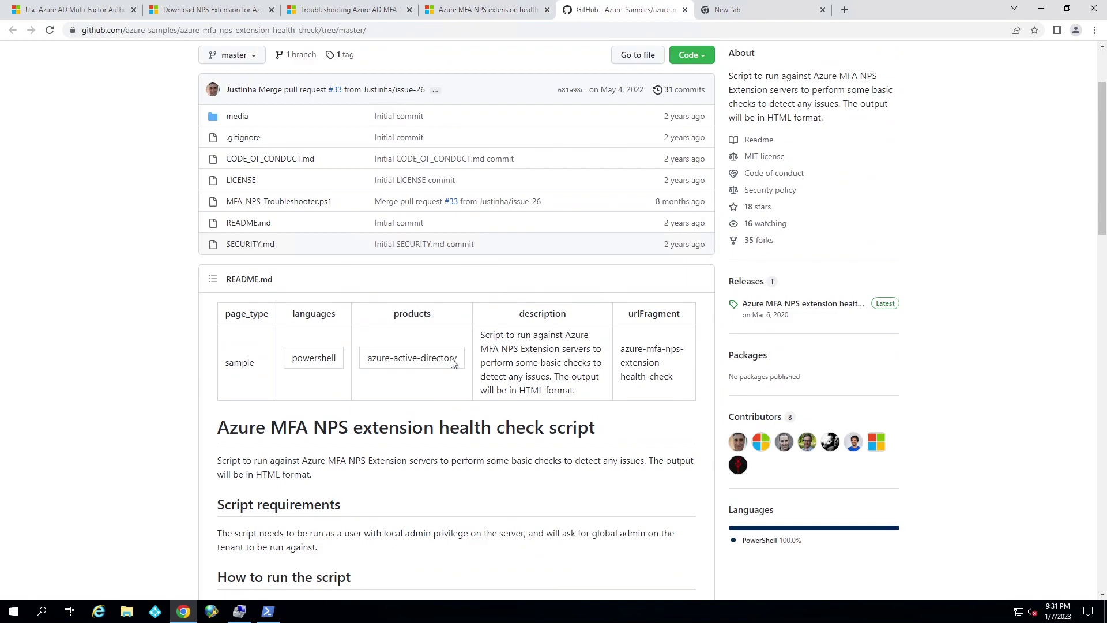
pyautogui.click(490, 11)
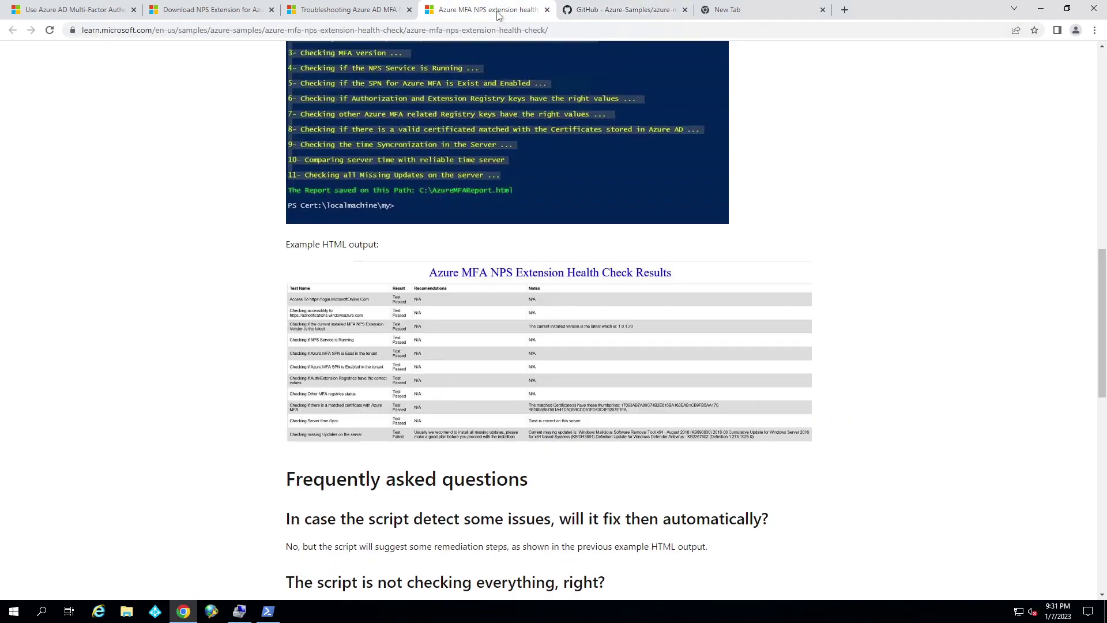
pyautogui.click(589, 14)
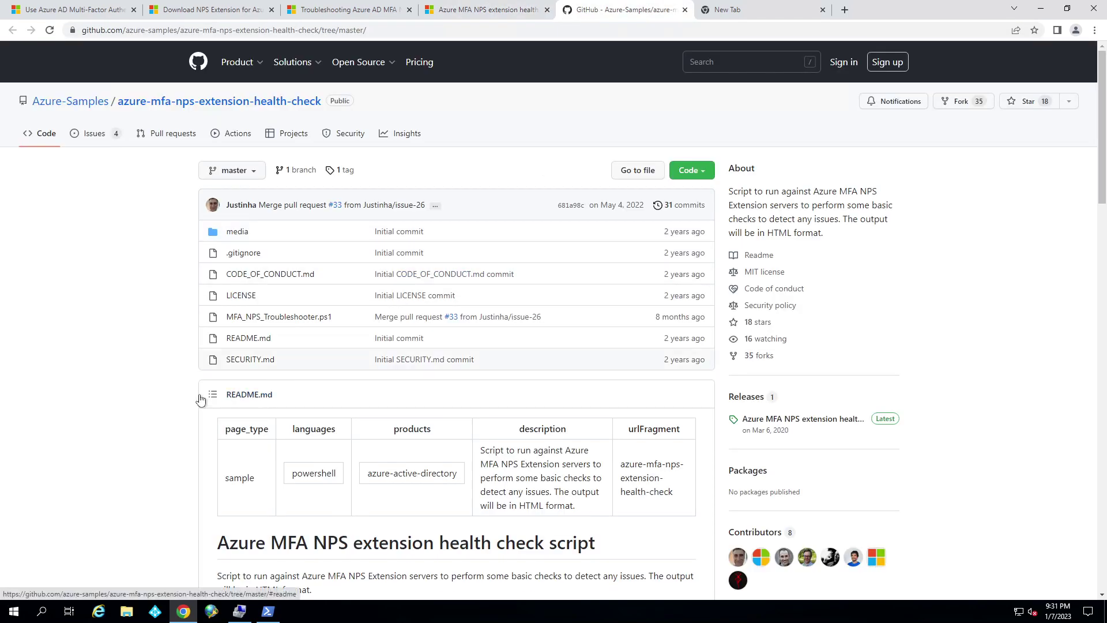
pyautogui.click(692, 171)
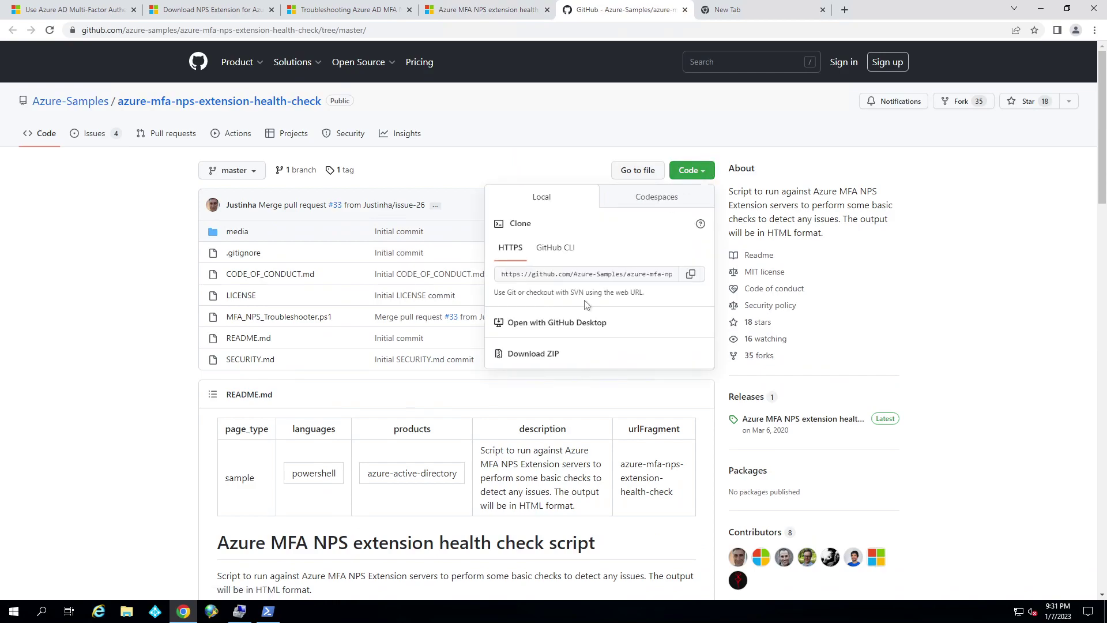
pyautogui.click(165, 333)
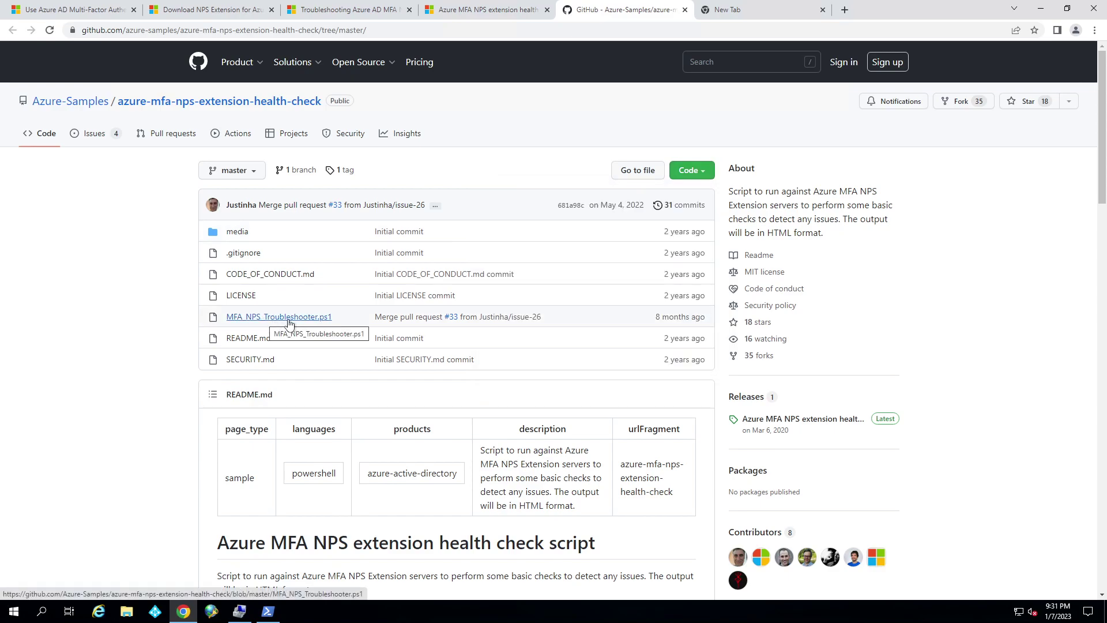
# - Read through the README's 11 script checks down to the example console output
pyautogui.scroll(-5, 203, 404)
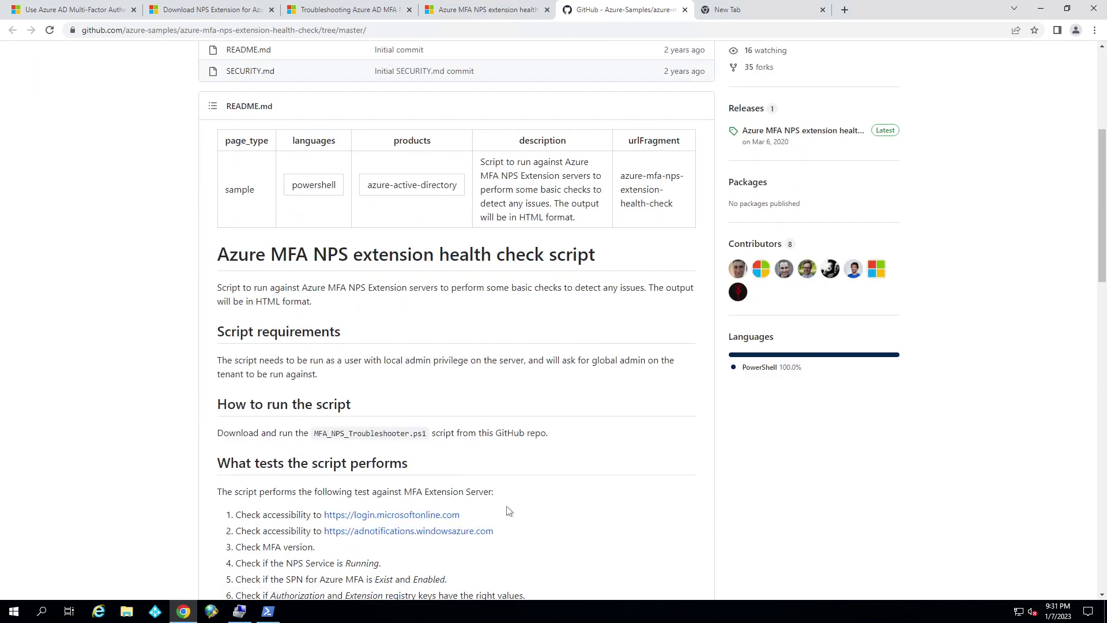
pyautogui.scroll(-3, 508, 511)
pyautogui.scroll(-2, 306, 444)
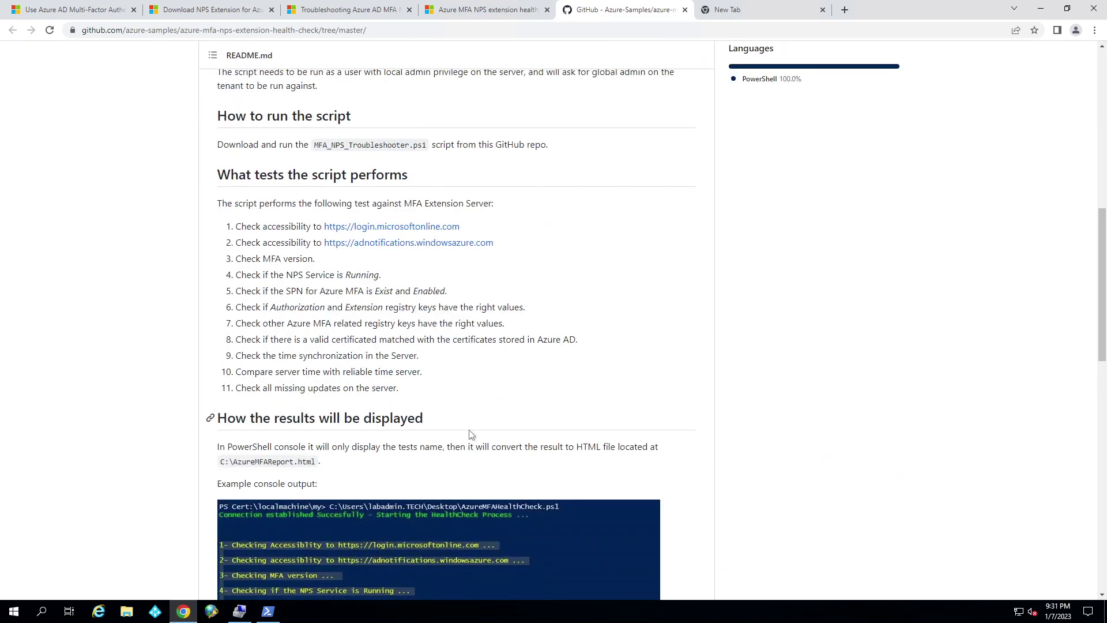
pyautogui.scroll(-2, 382, 419)
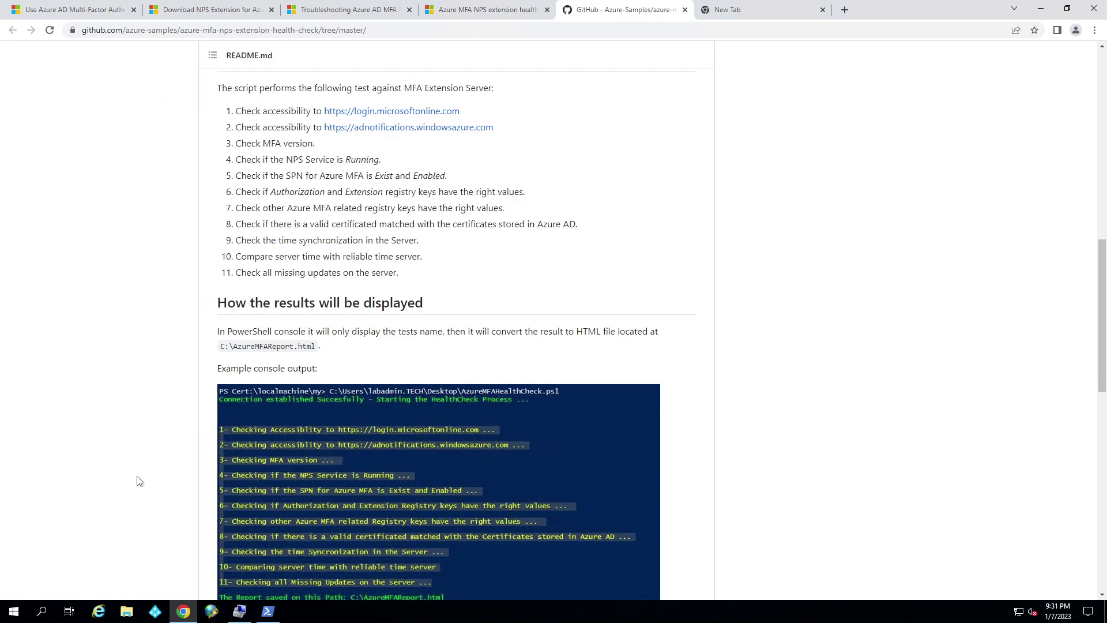
pyautogui.scroll(-2, 144, 477)
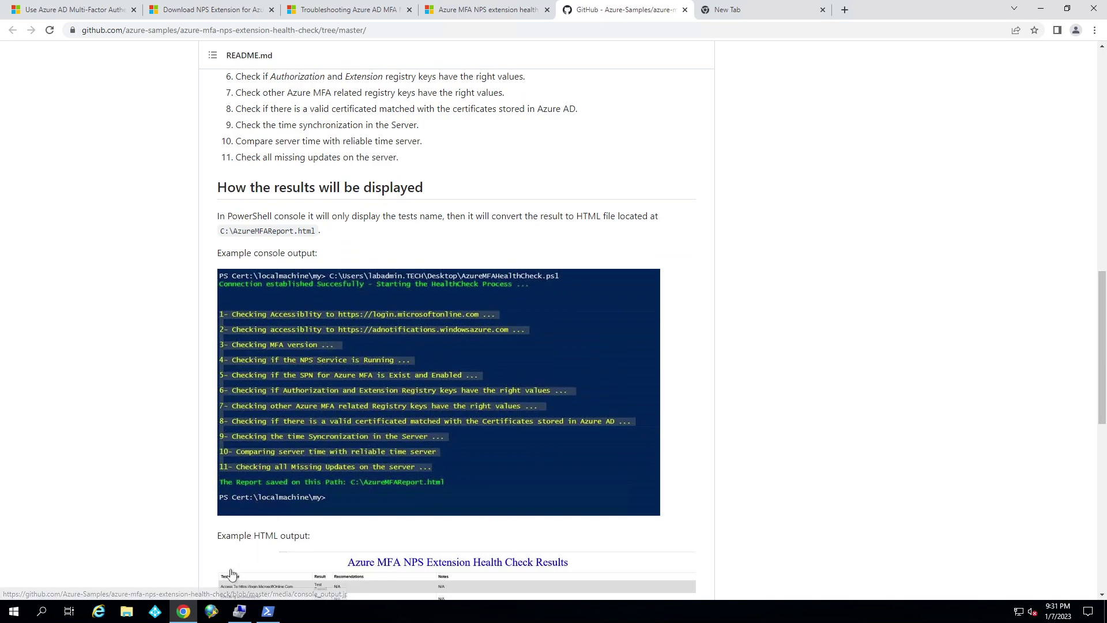
pyautogui.moveTo(267, 615)
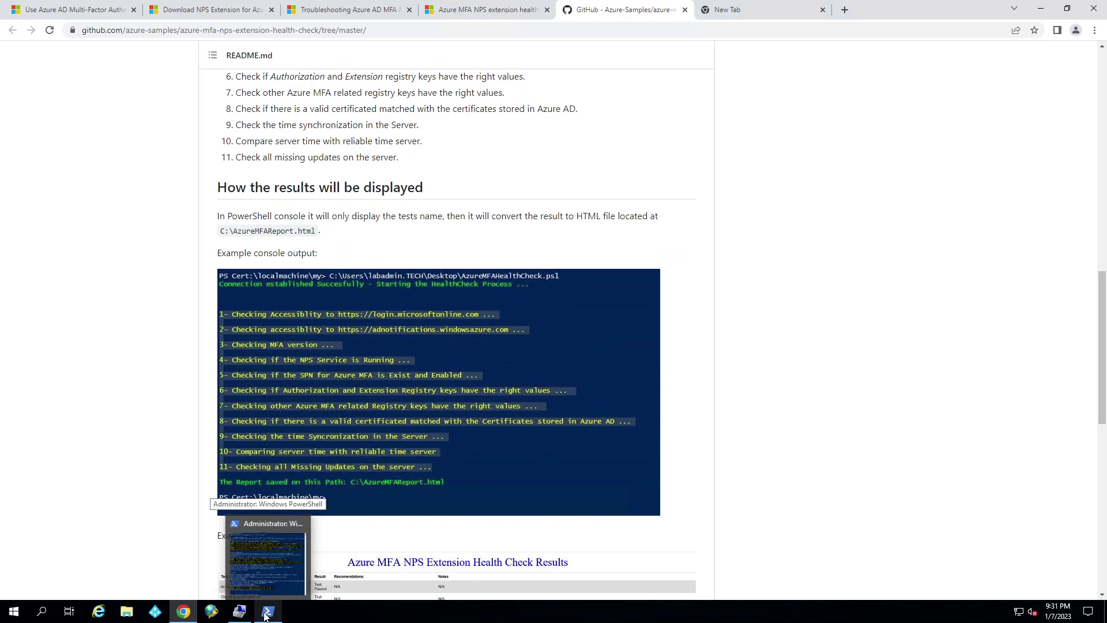